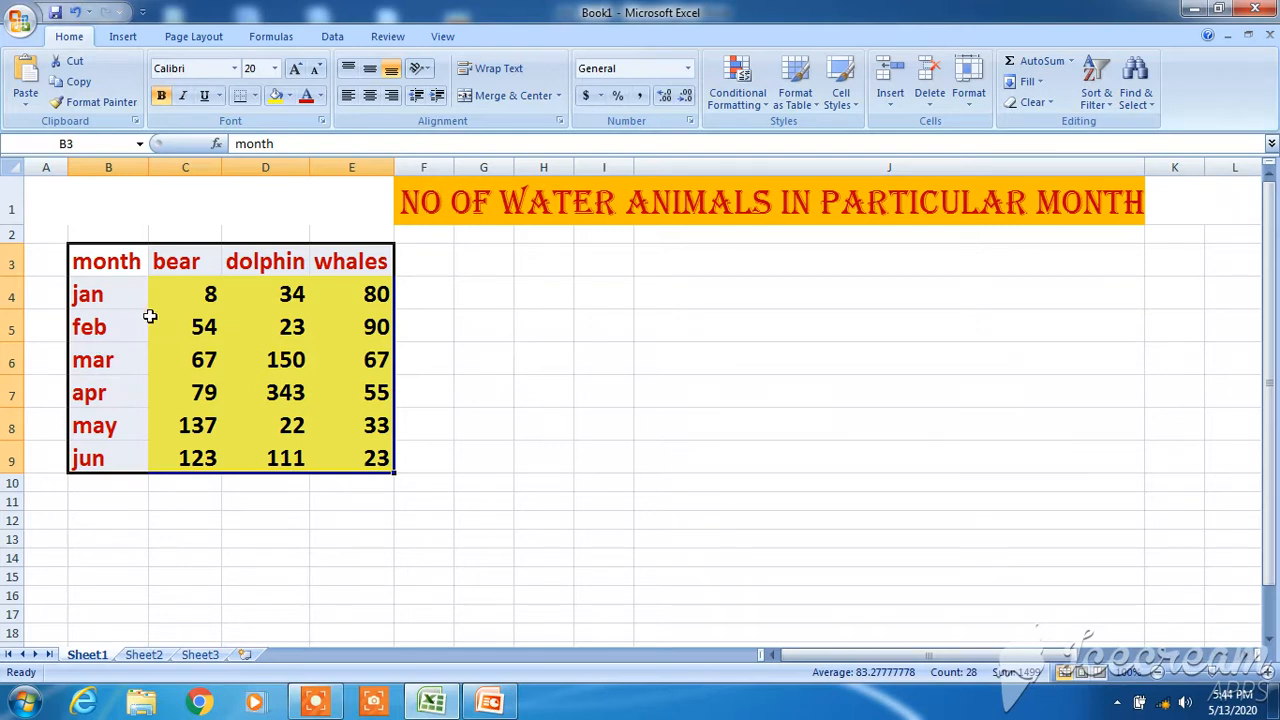
Step: Insert a 2-D line chart with markers from the month and animal data in B3:E9
{"action": "left_click", "coordinate": [140, 211]}
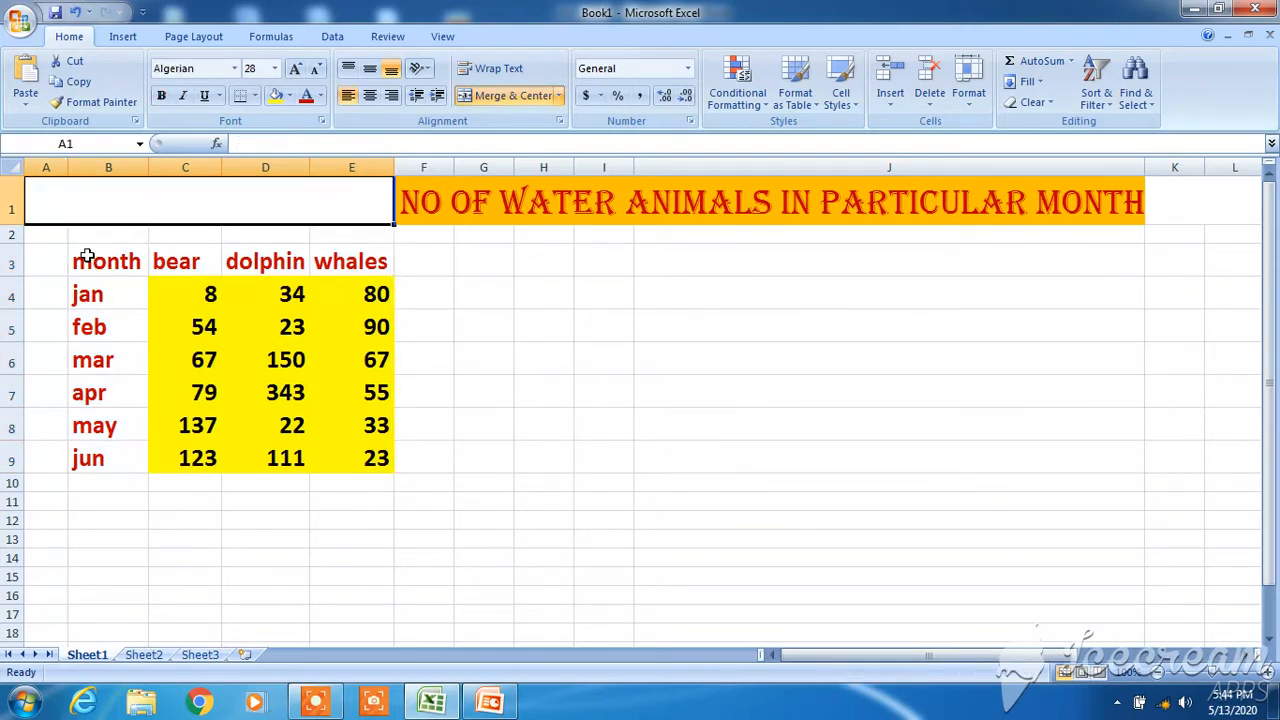
{"action": "left_click_drag", "start_coordinate": [78, 257], "coordinate": [355, 451]}
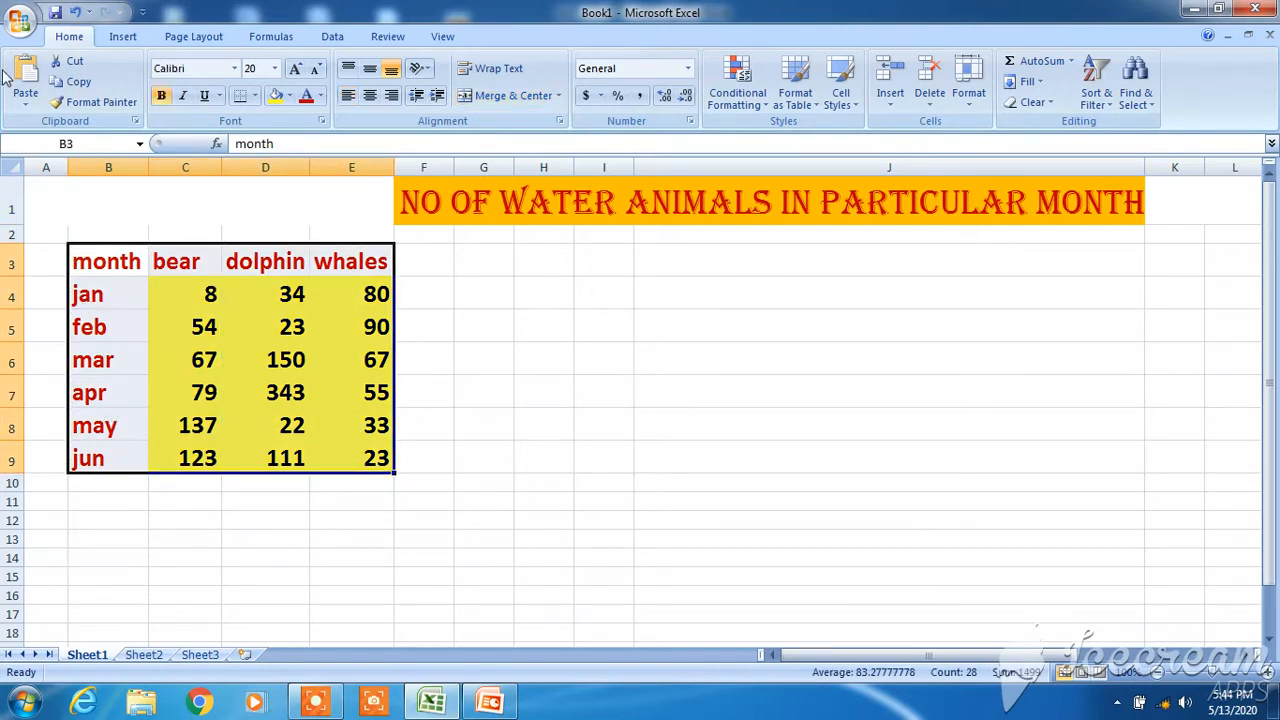
{"action": "left_click", "coordinate": [118, 36]}
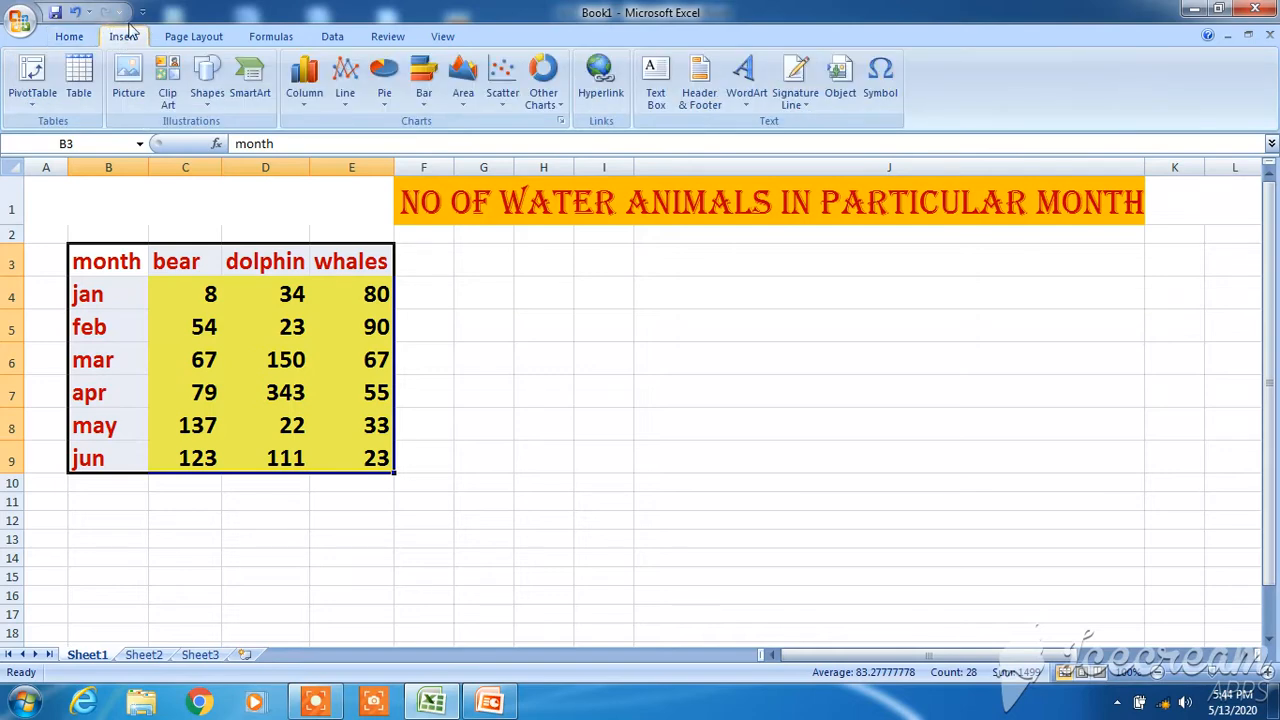
{"action": "left_click", "coordinate": [345, 95]}
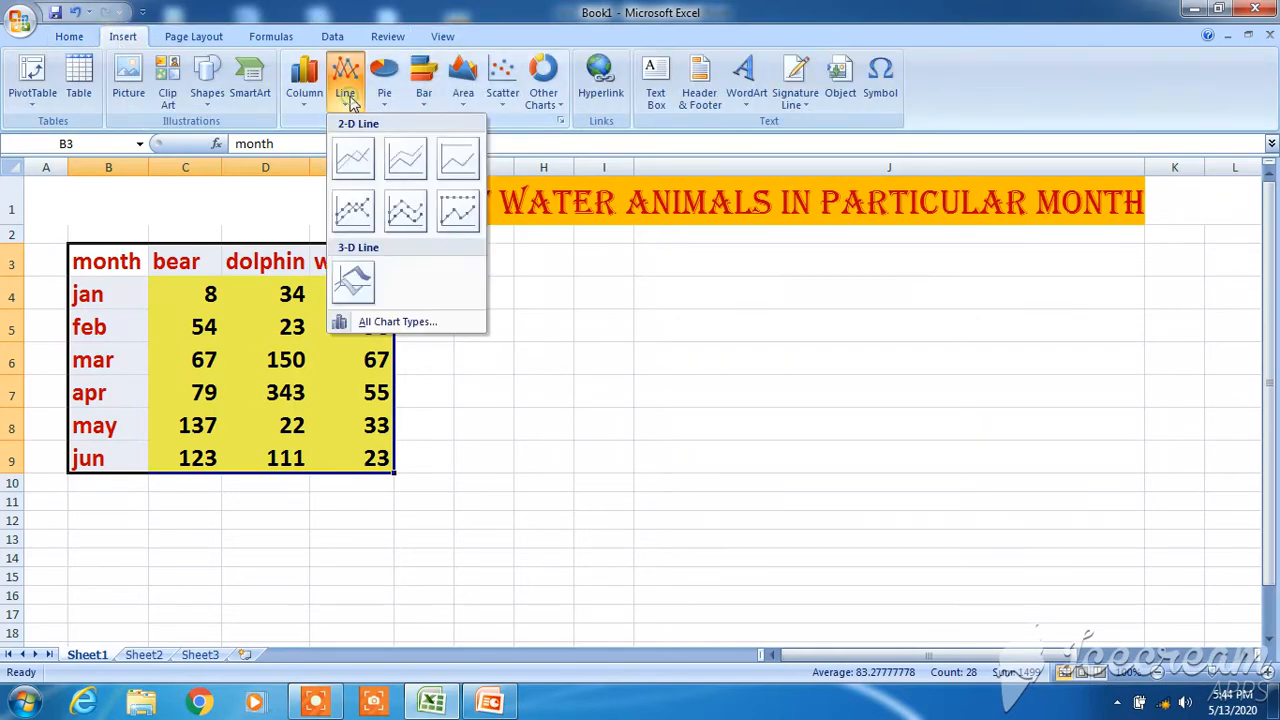
{"action": "left_click", "coordinate": [358, 207]}
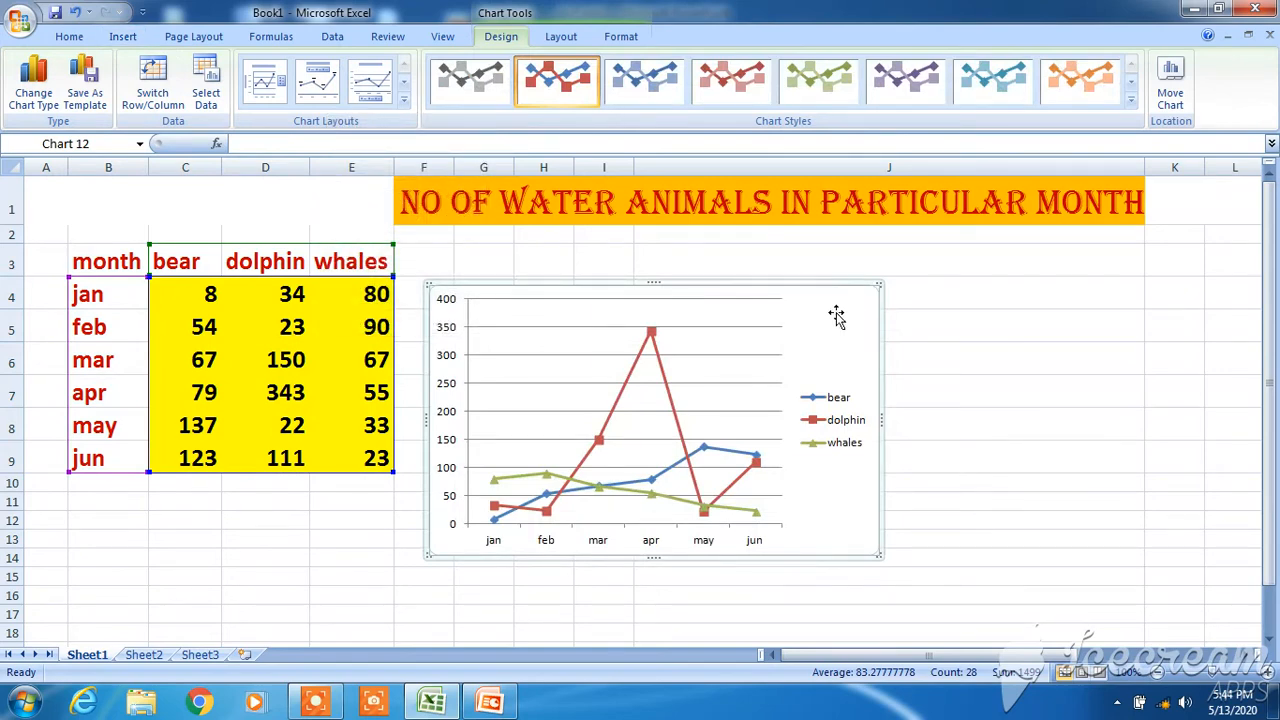
Step: Move the line chart away from the data table to columns J to L, below the heading, and resize its width
{"action": "left_click_drag", "start_coordinate": [837, 317], "coordinate": [840, 278]}
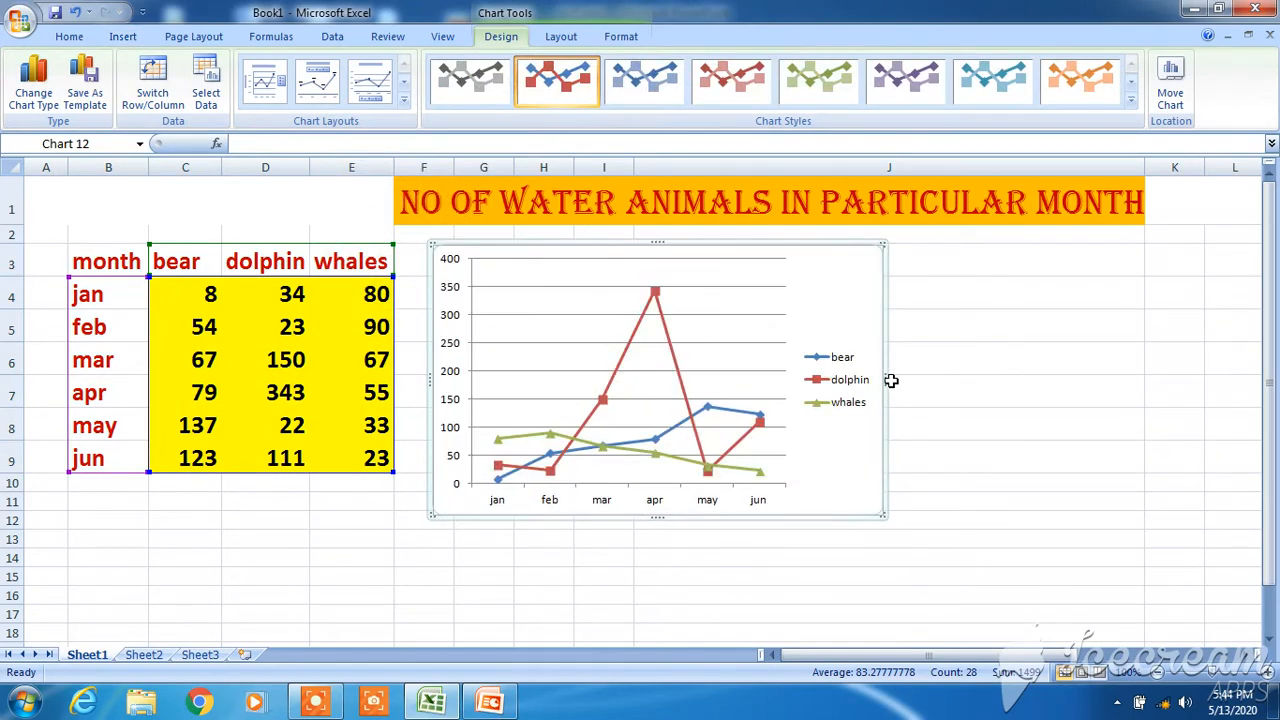
{"action": "left_click_drag", "start_coordinate": [884, 380], "coordinate": [917, 378]}
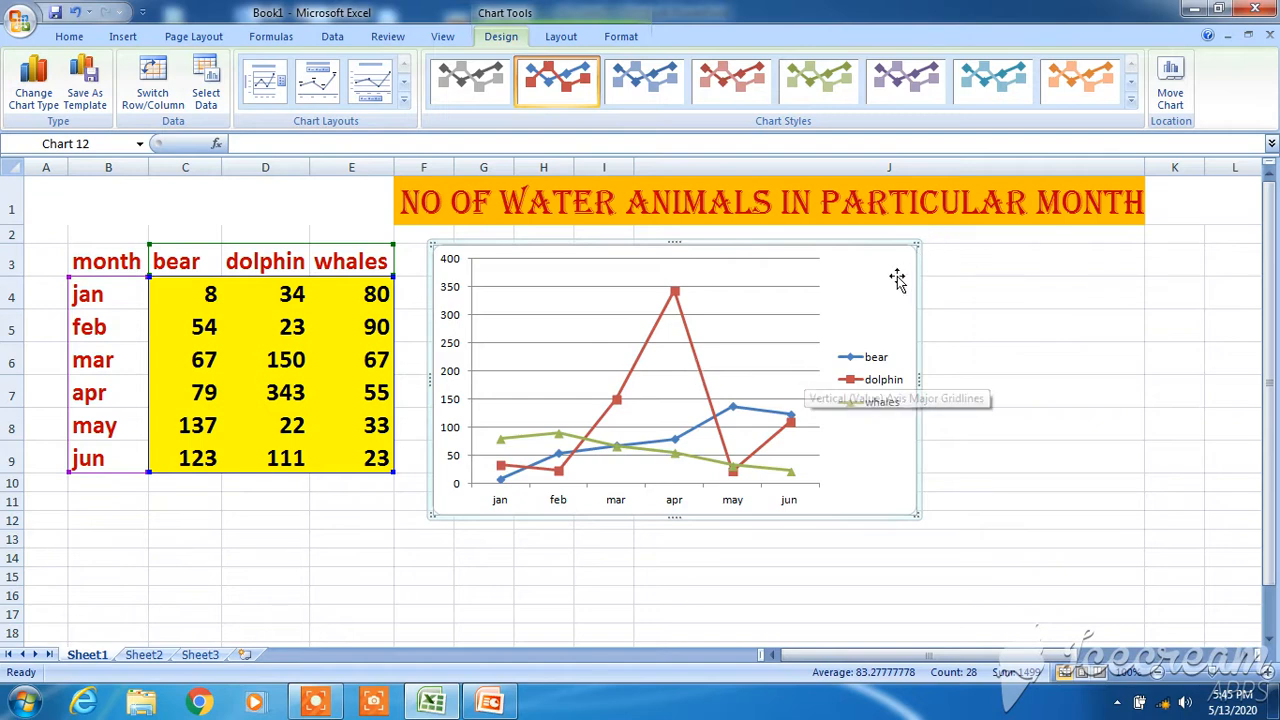
{"action": "left_click_drag", "start_coordinate": [894, 277], "coordinate": [1229, 268]}
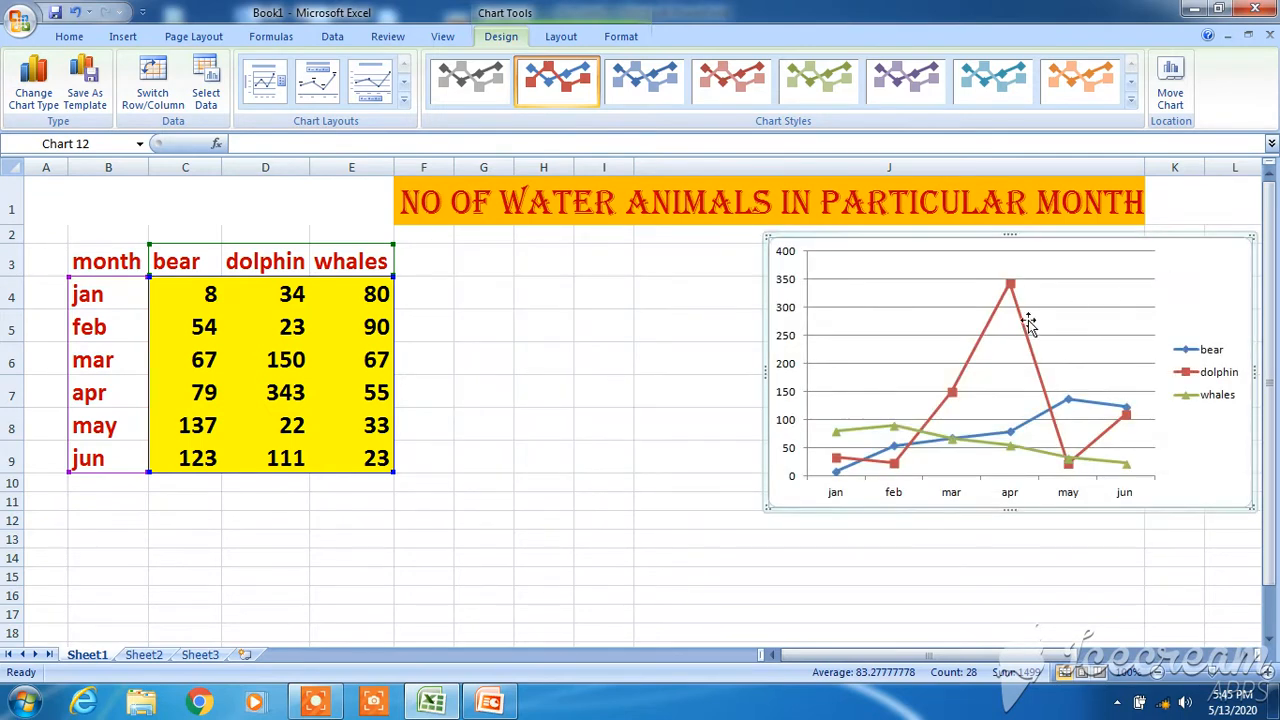
{"action": "left_click_drag", "start_coordinate": [763, 376], "coordinate": [856, 374]}
Step: Insert a basic 2-D pie chart from the data in B3:E9 and add data labels to its slices
{"action": "left_click_drag", "start_coordinate": [101, 247], "coordinate": [360, 437]}
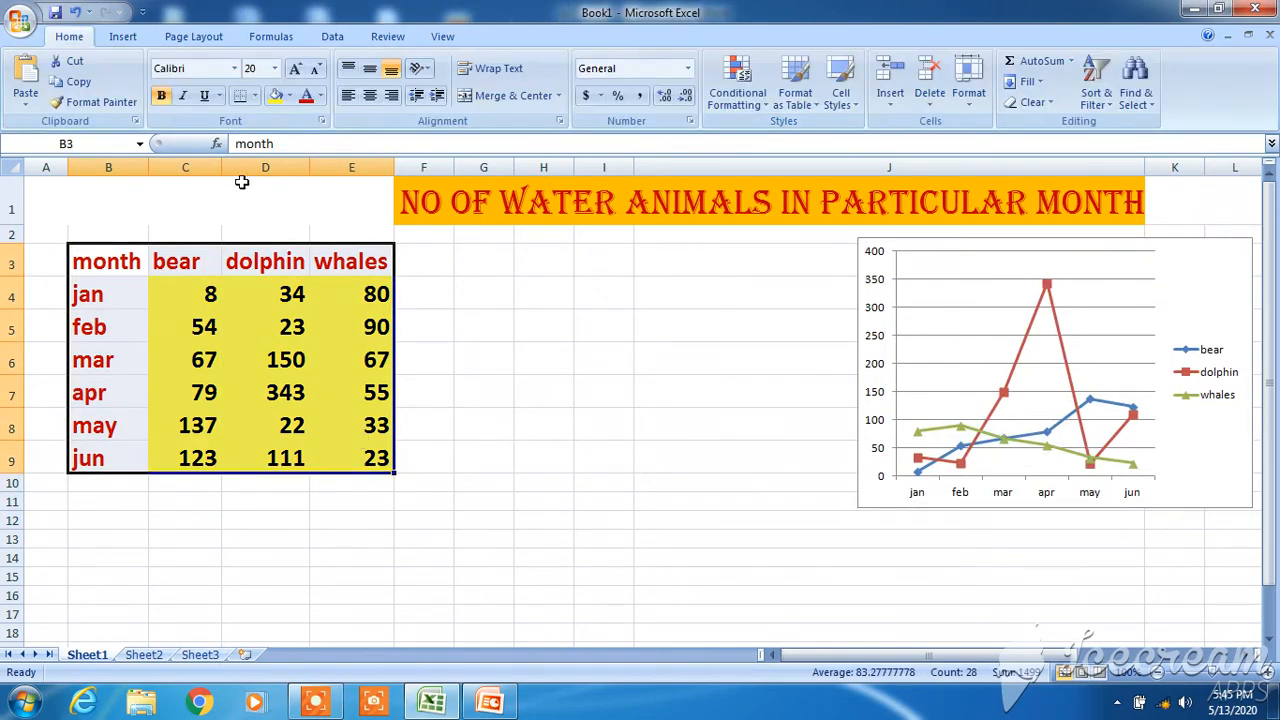
{"action": "left_click", "coordinate": [126, 40]}
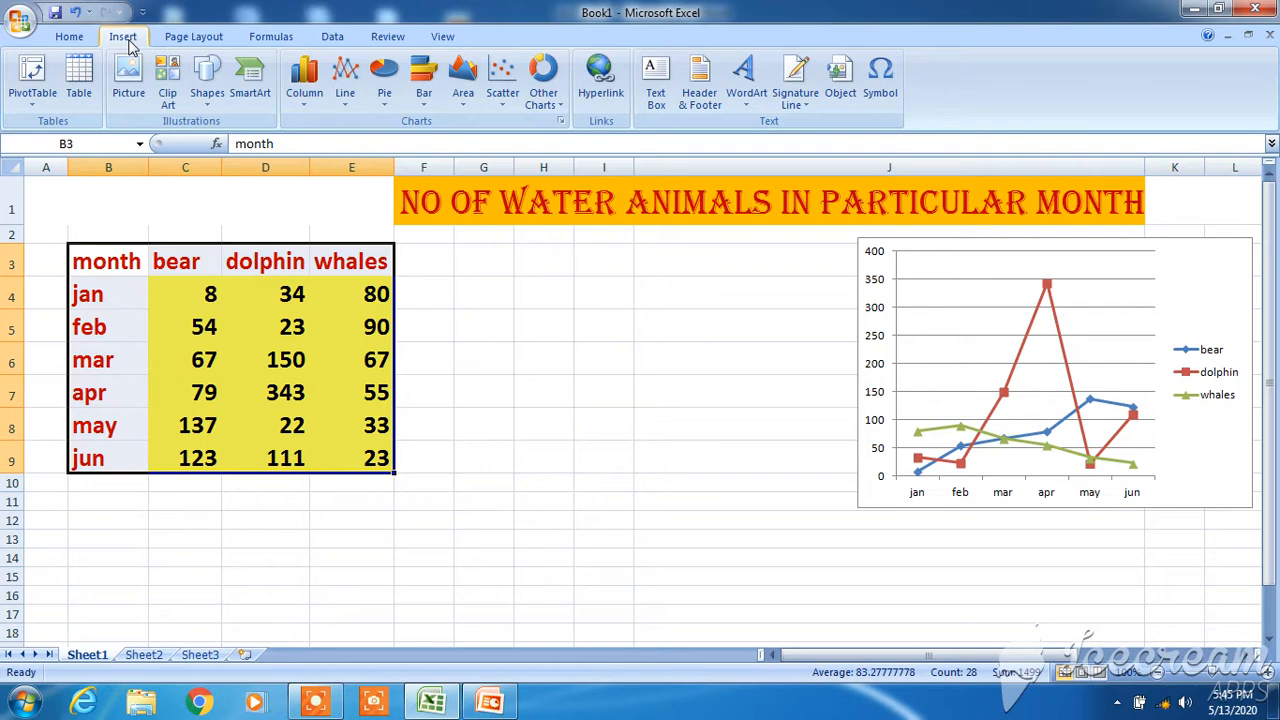
{"action": "left_click", "coordinate": [386, 100]}
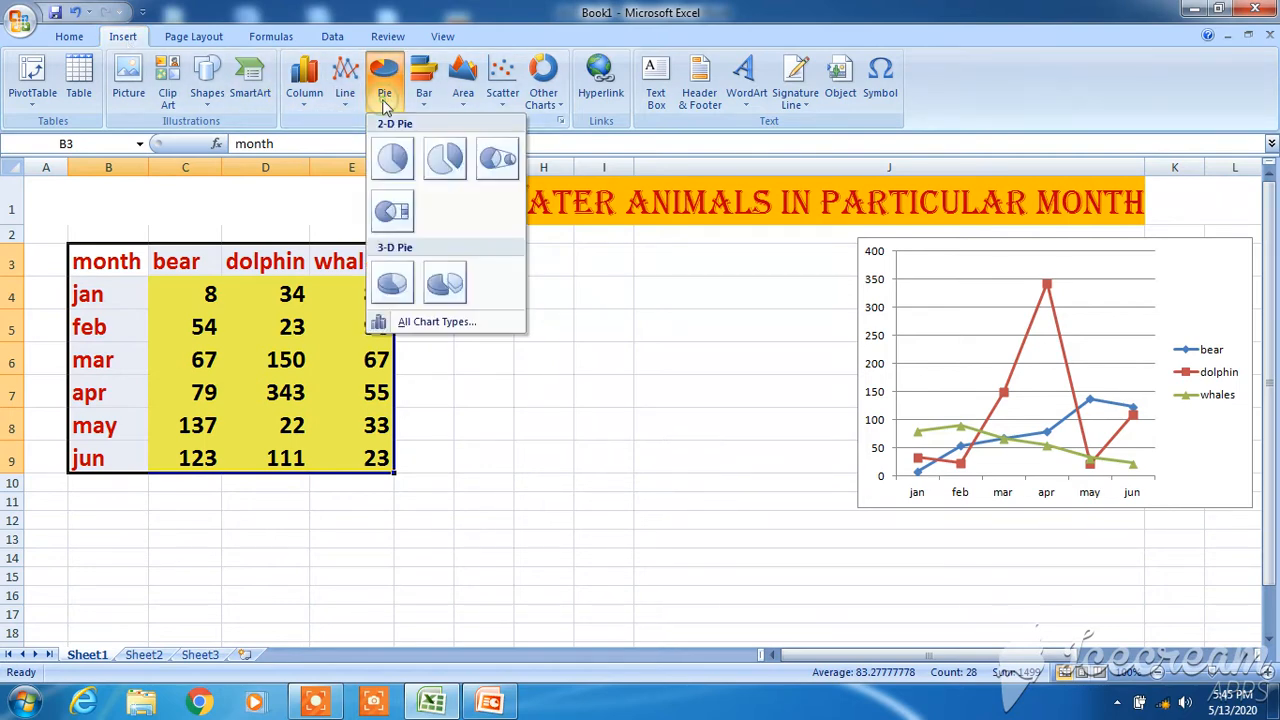
{"action": "left_click", "coordinate": [395, 158]}
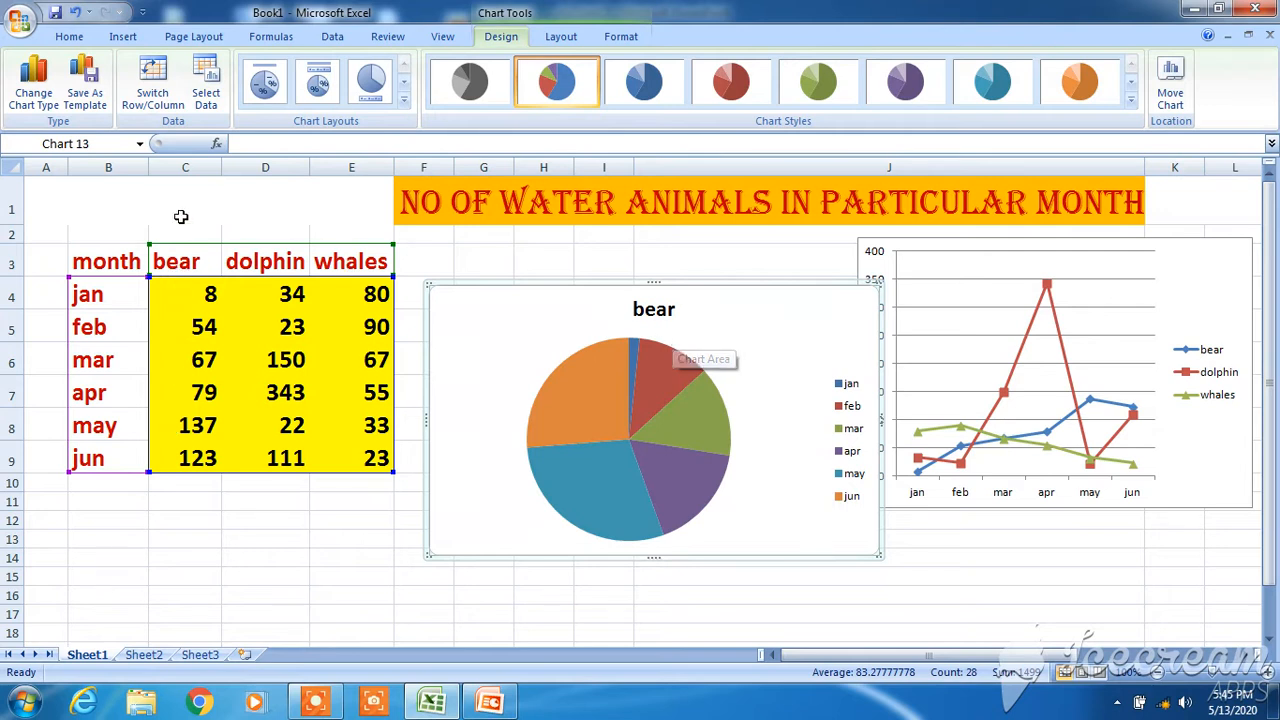
{"action": "left_click", "coordinate": [605, 400]}
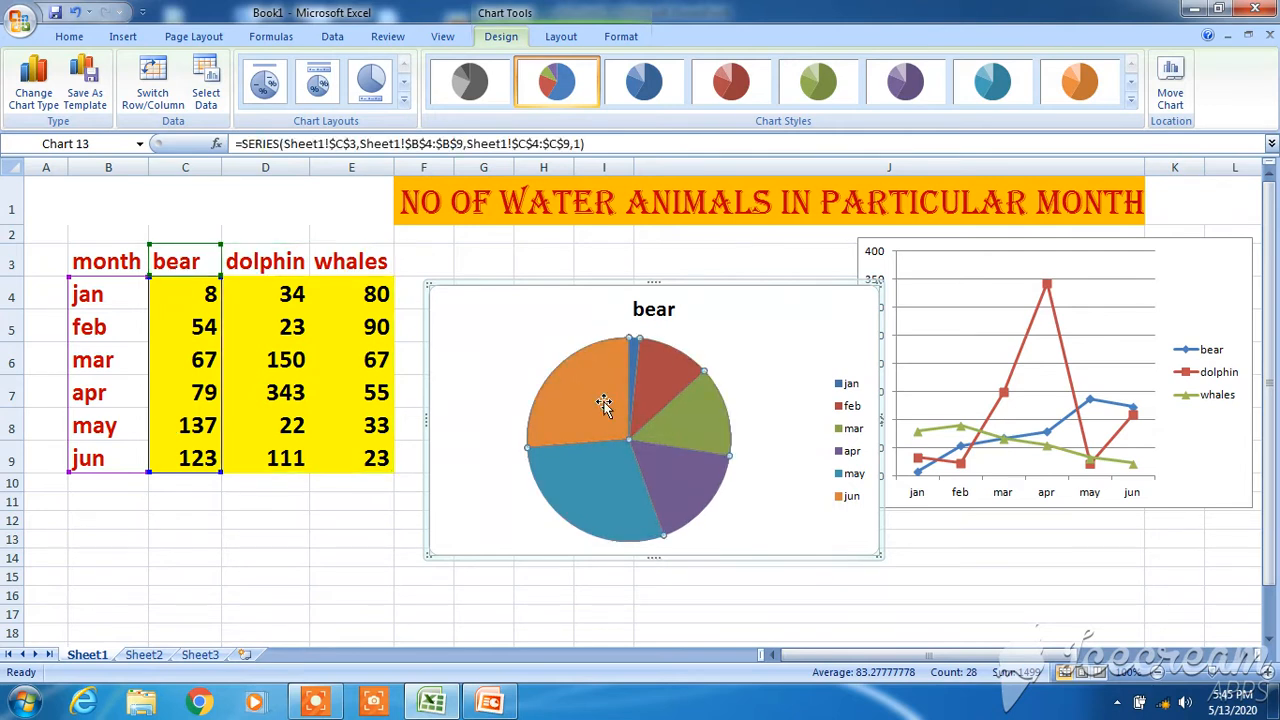
{"action": "right_click", "coordinate": [604, 401]}
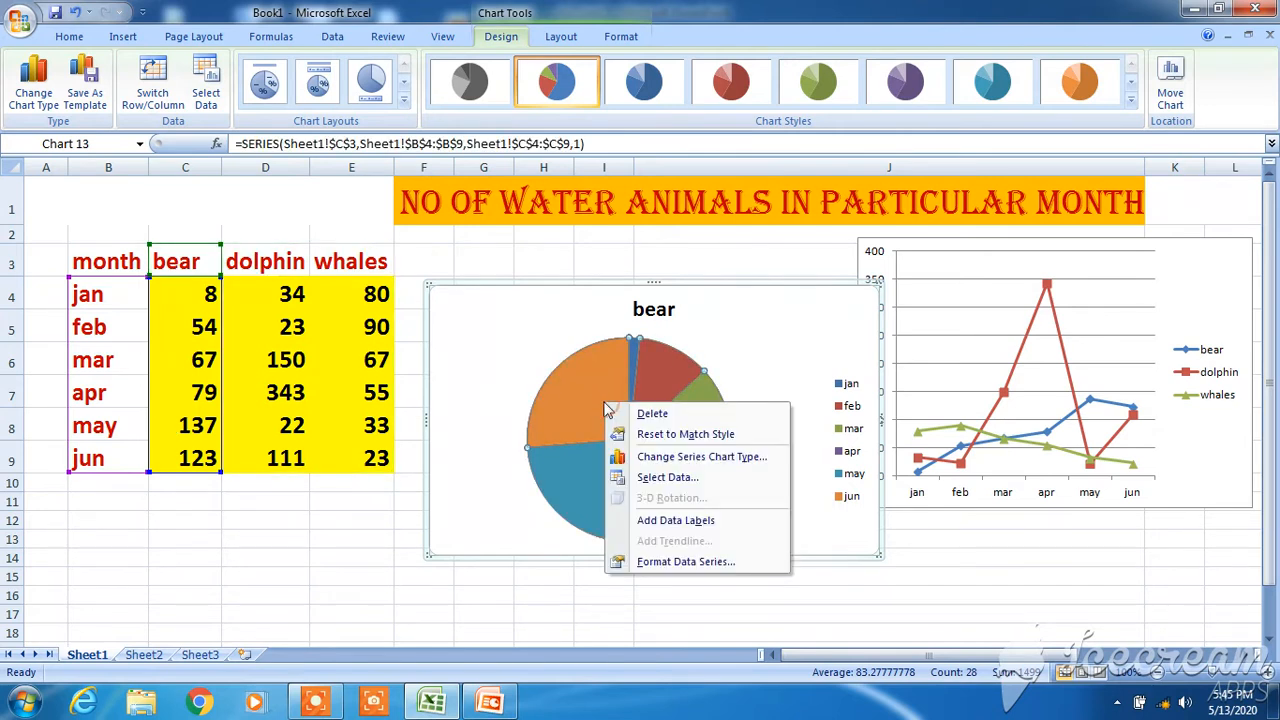
{"action": "left_click", "coordinate": [660, 521]}
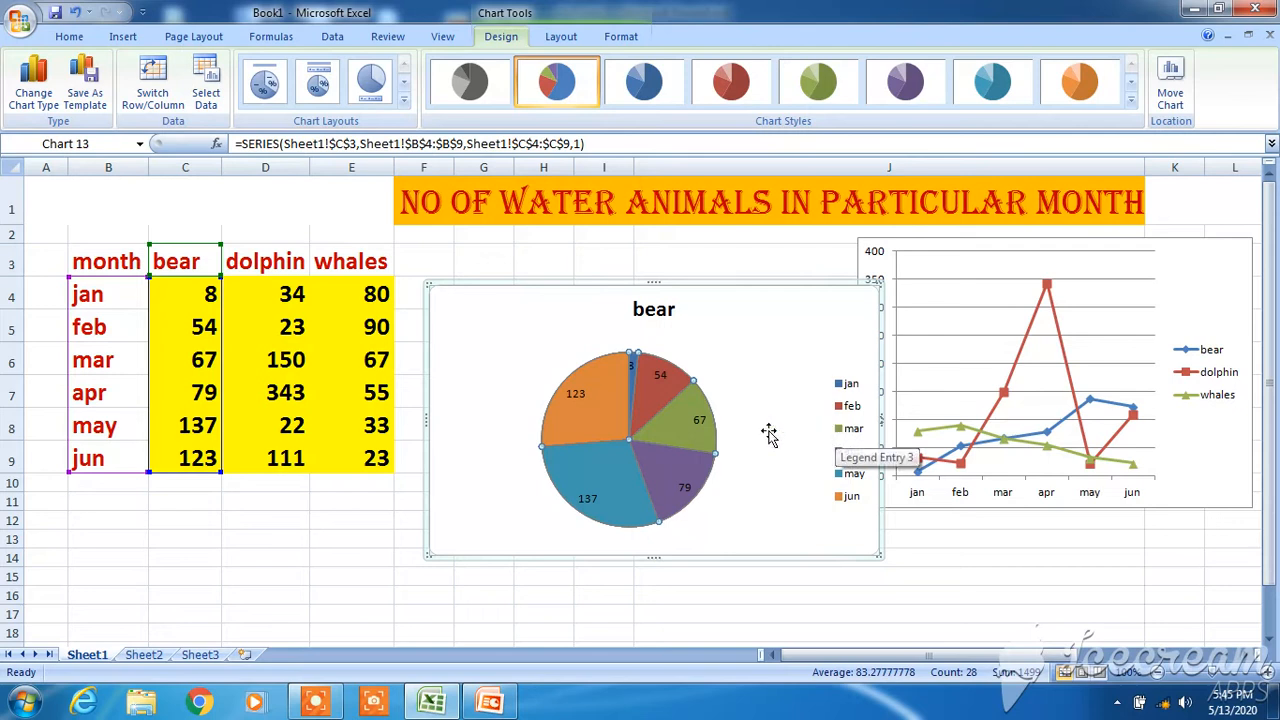
Step: Delete the pie chart of the bear values from the sheet
{"action": "mouse_move", "coordinate": [675, 420]}
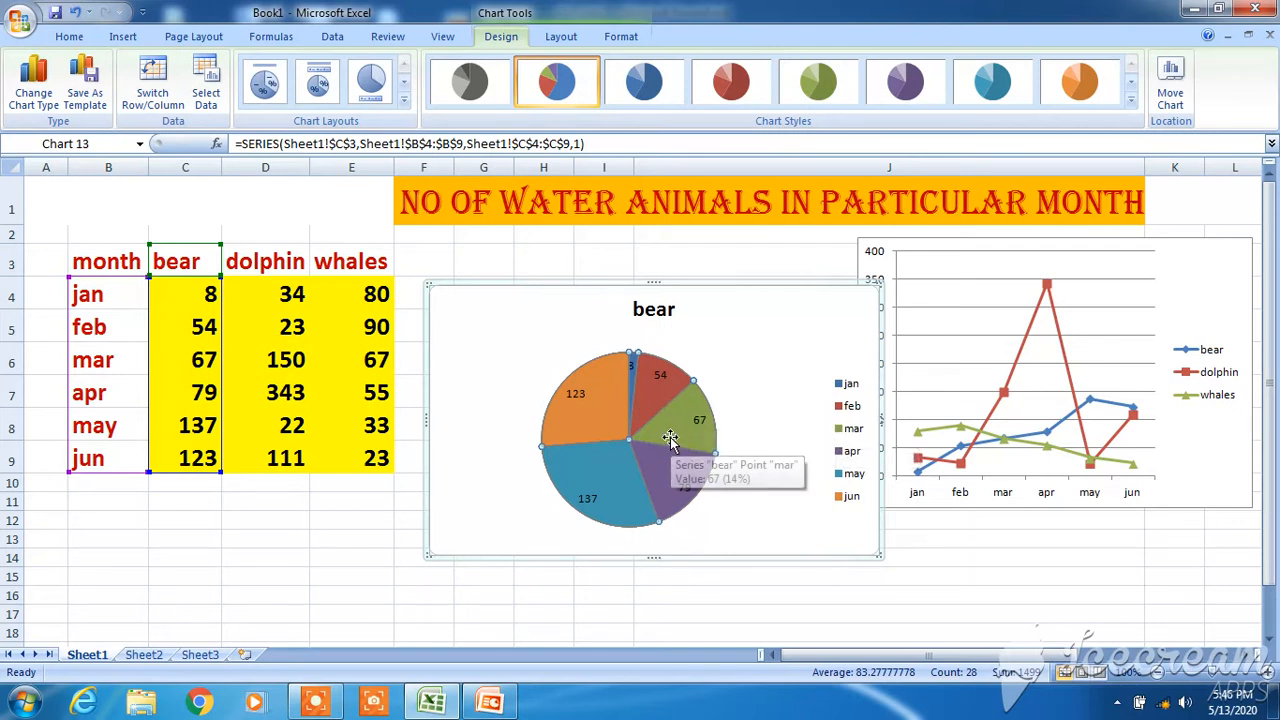
{"action": "left_click", "coordinate": [760, 385]}
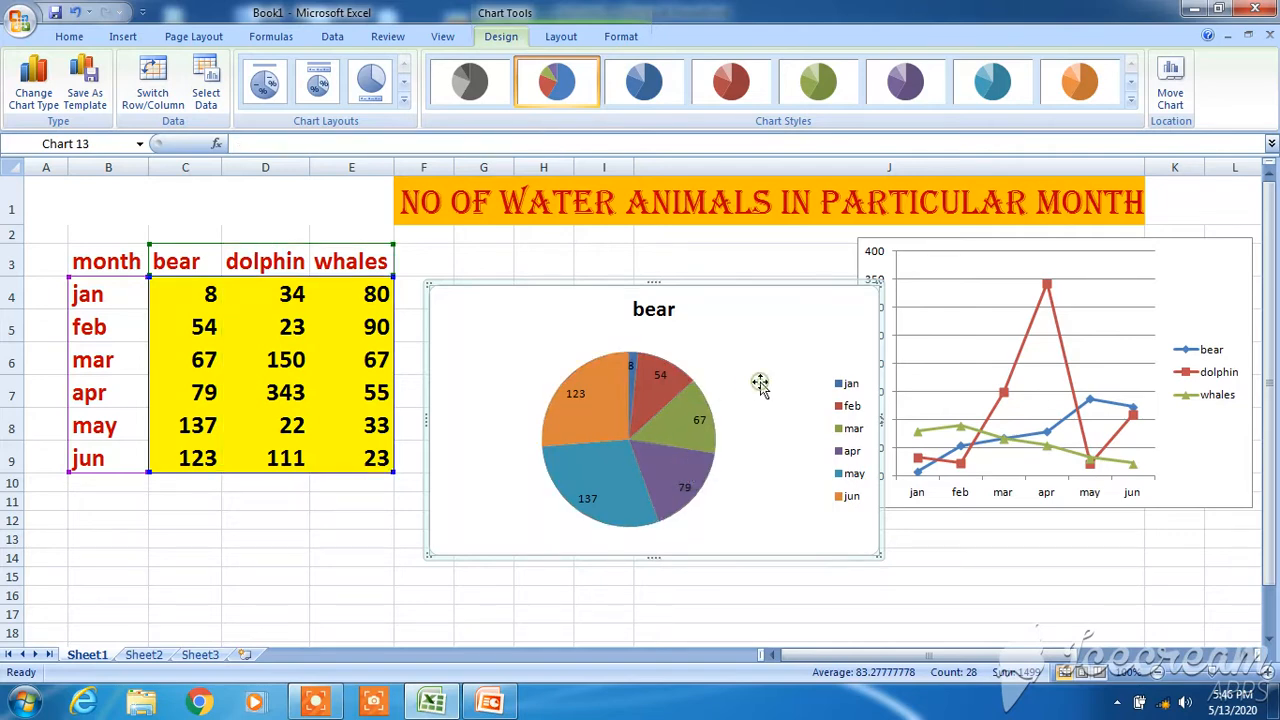
{"action": "key", "text": "Delete"}
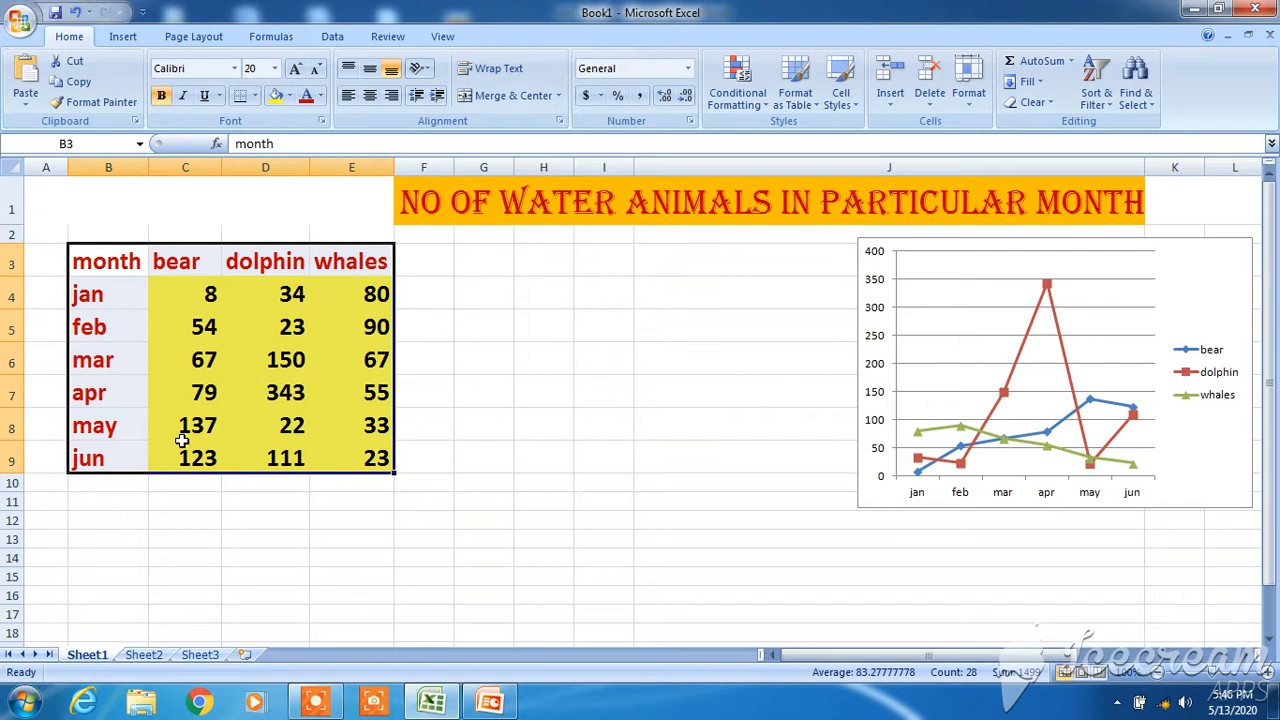
Step: Insert a 2-D clustered bar chart from the month and animal data in B3:E9
{"action": "left_click", "coordinate": [123, 37]}
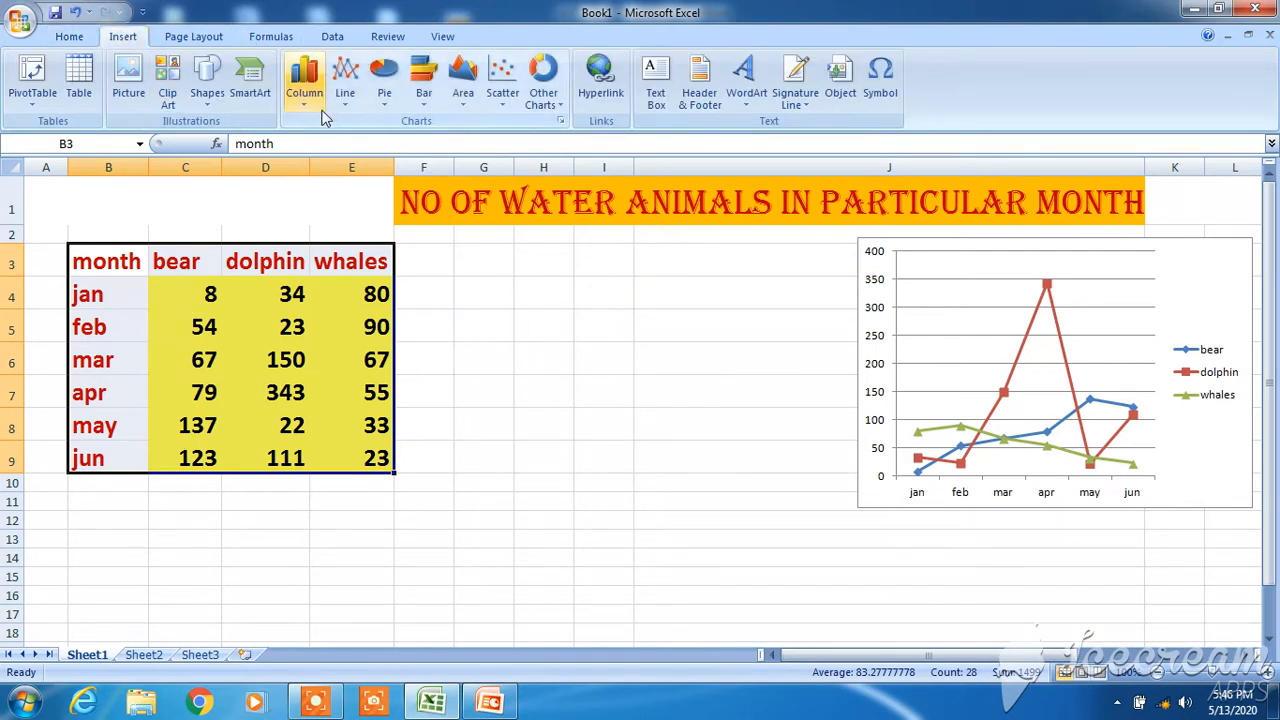
{"action": "left_click", "coordinate": [423, 88]}
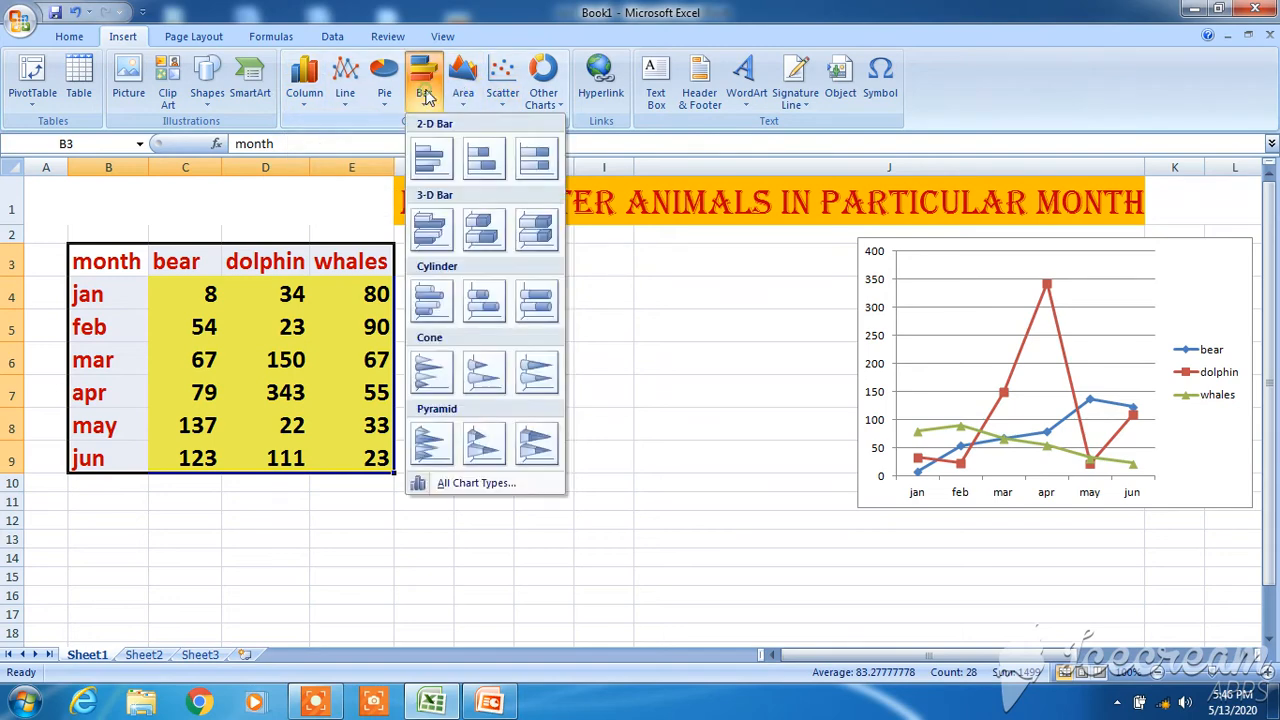
{"action": "left_click", "coordinate": [430, 150]}
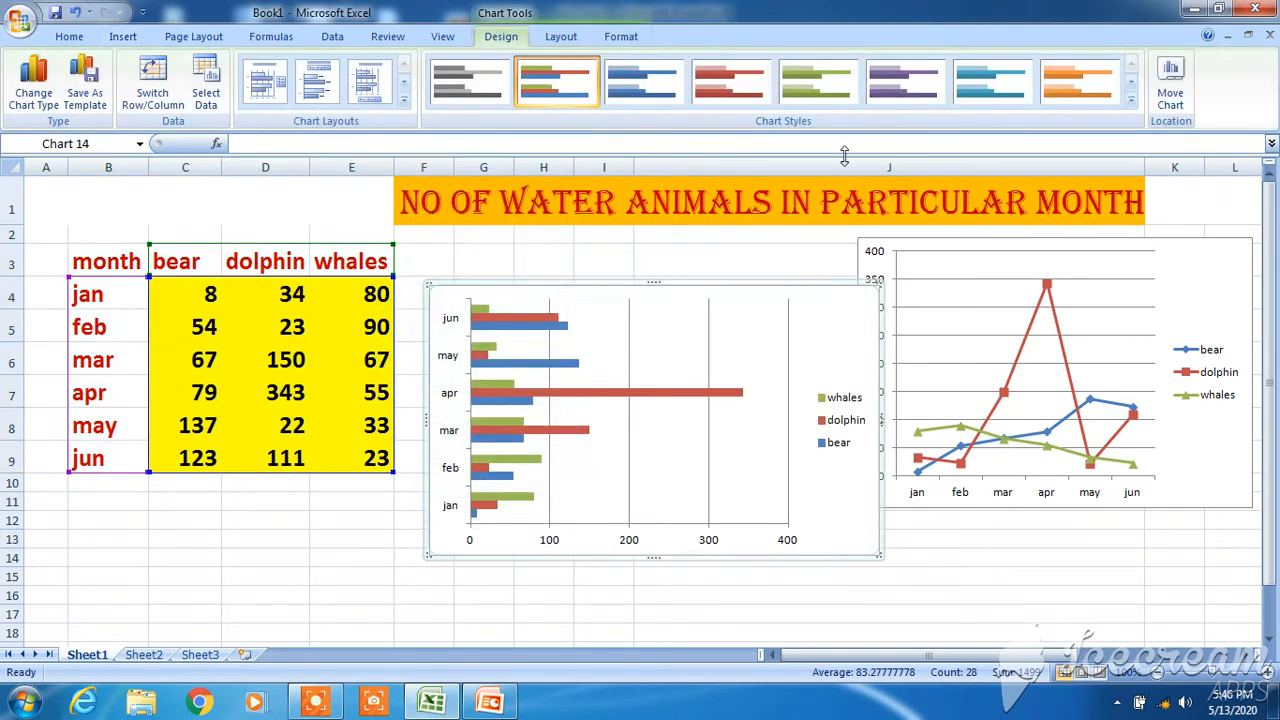
Step: Delete the line chart, keeping only the bar chart beside the data table
{"action": "left_click", "coordinate": [1220, 265]}
{"action": "key", "text": "Delete"}
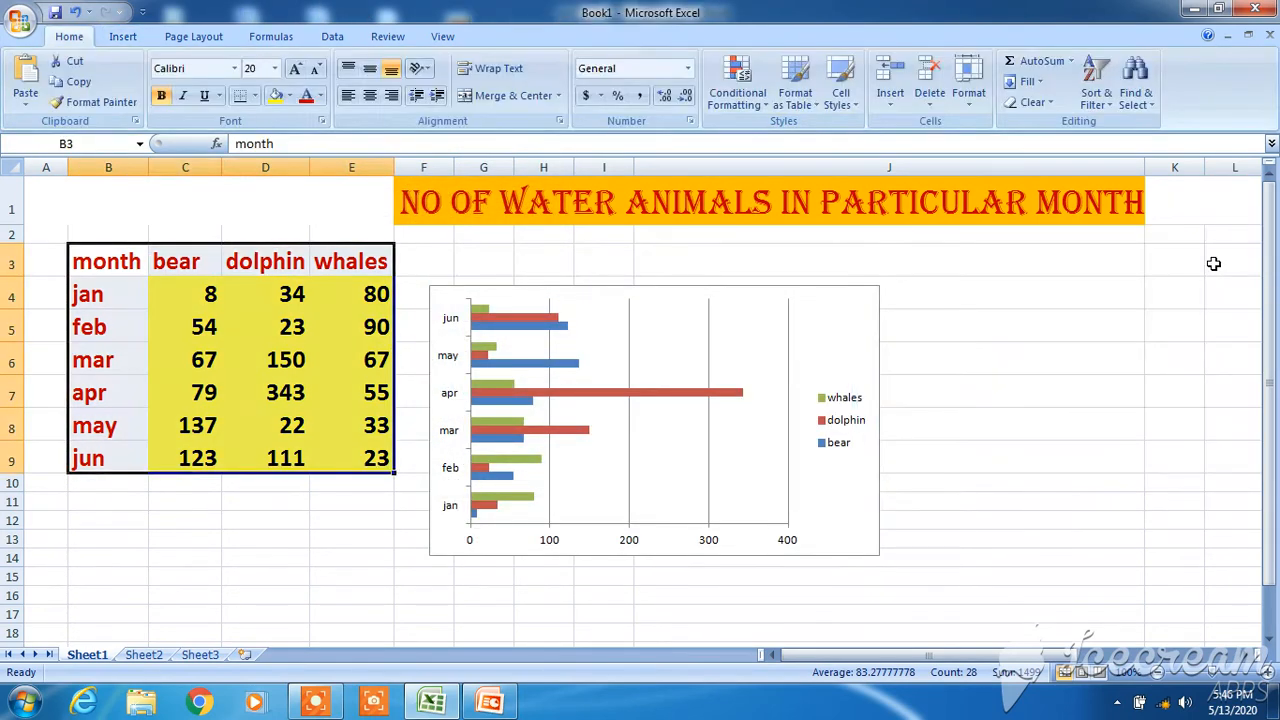
Step: Widen the clustered bar chart slightly by extending its outer edge away from the data table
{"action": "left_click", "coordinate": [875, 326]}
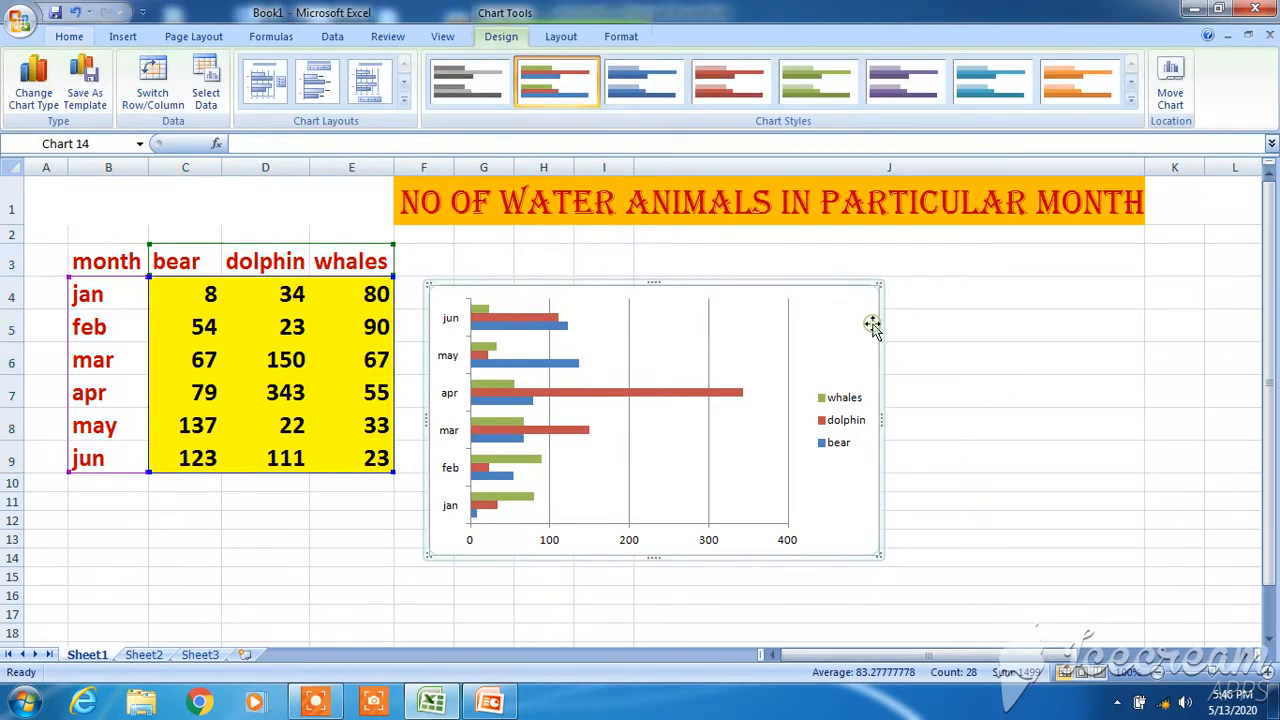
{"action": "left_click_drag", "start_coordinate": [880, 423], "coordinate": [922, 422]}
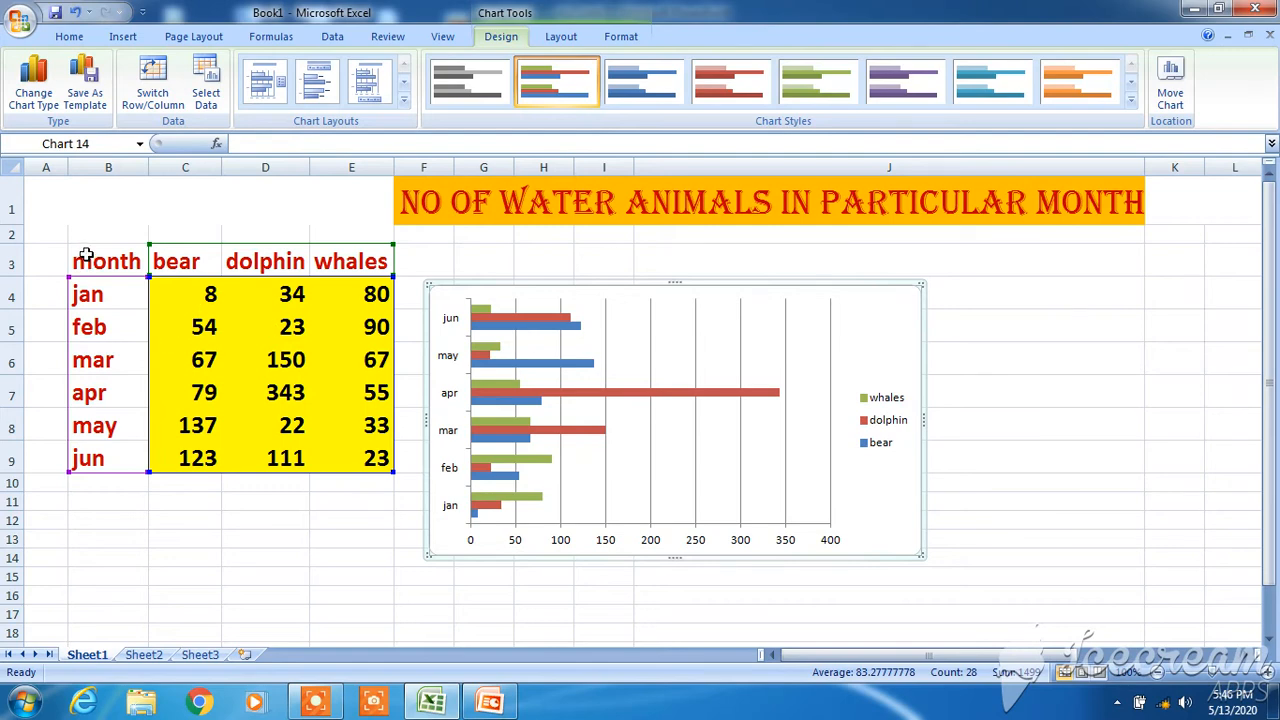
Step: Insert a 2-D clustered column chart from the month and animal data in B3:E9
{"action": "left_click_drag", "start_coordinate": [86, 256], "coordinate": [378, 450]}
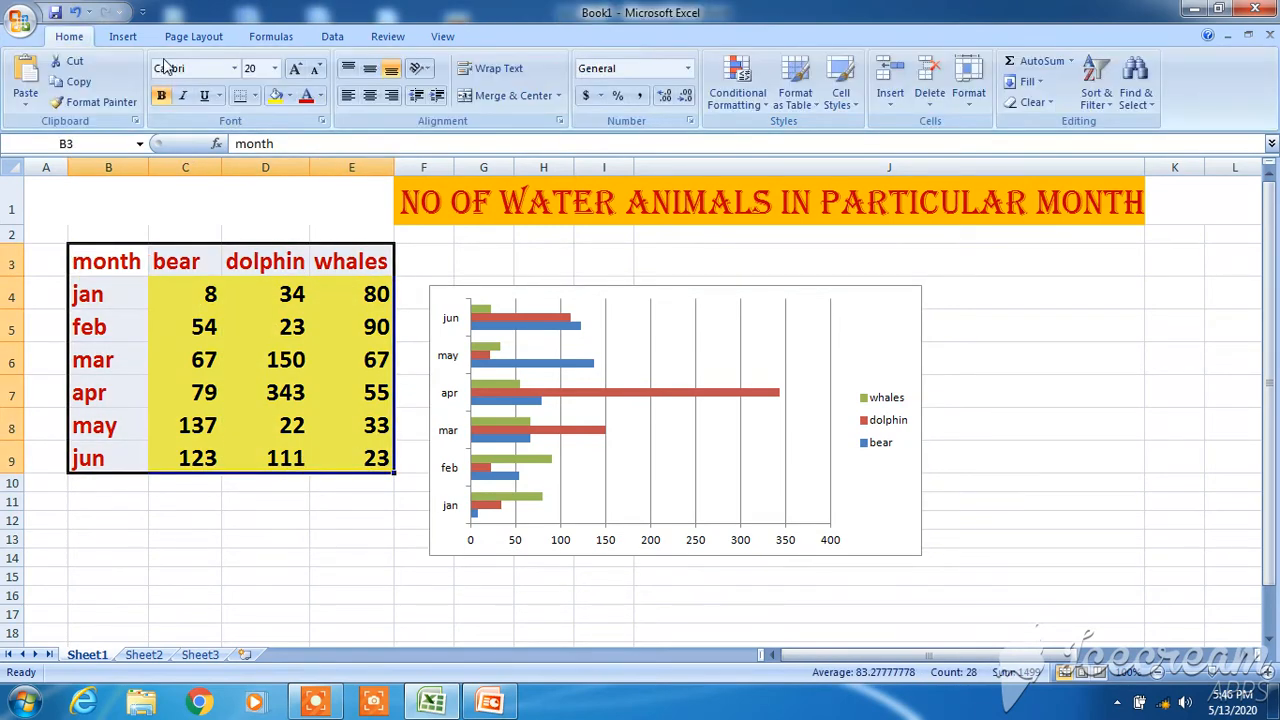
{"action": "left_click", "coordinate": [120, 37]}
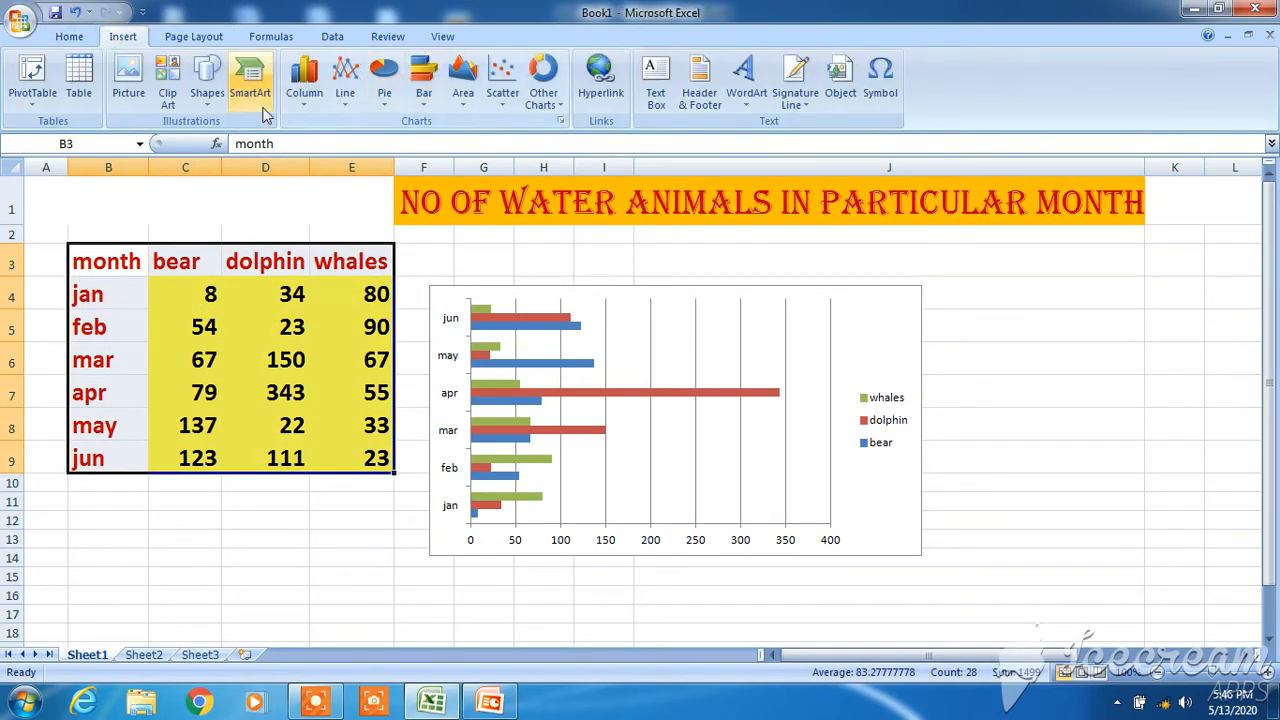
{"action": "left_click", "coordinate": [304, 80]}
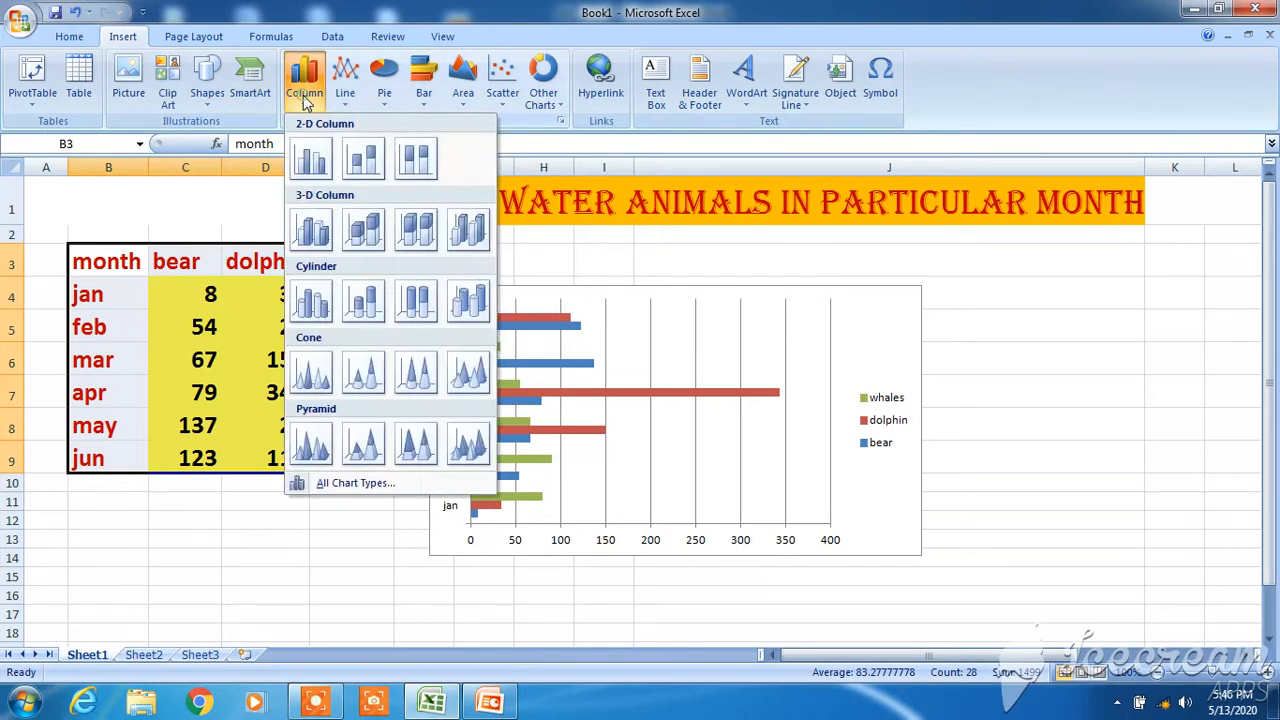
{"action": "left_click", "coordinate": [310, 165]}
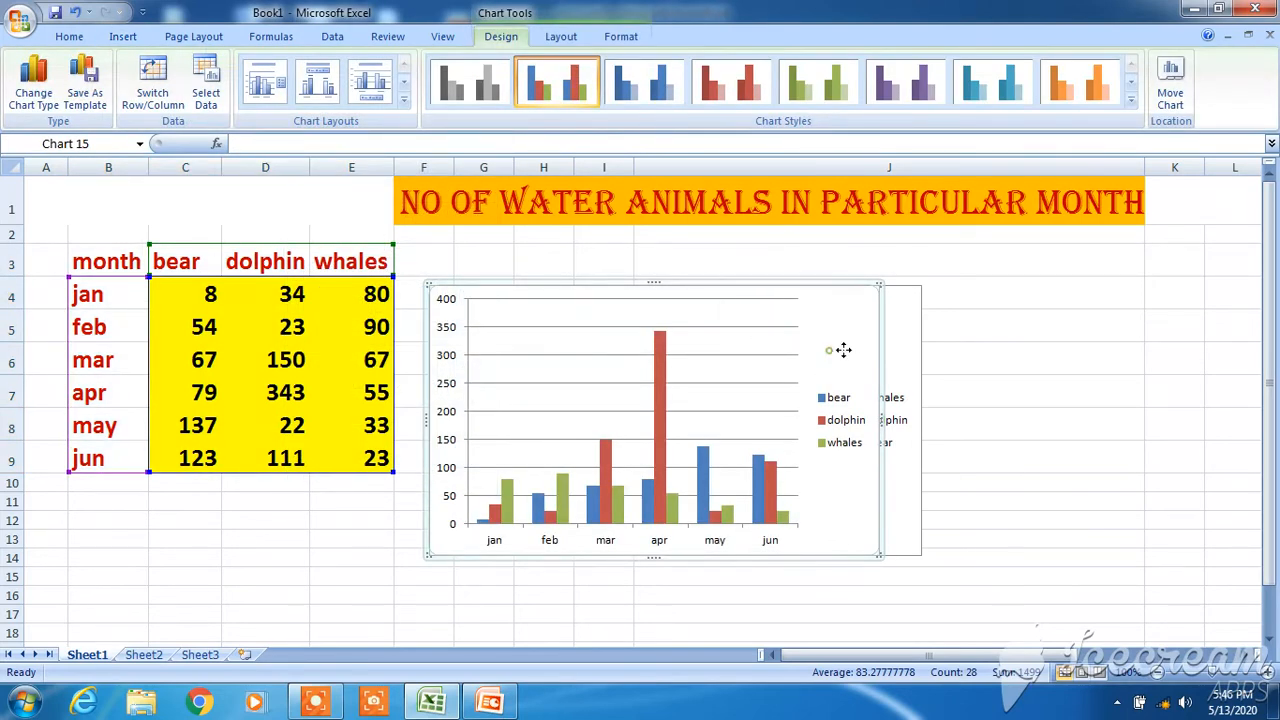
Step: Arrange the two charts side by side, with the bar chart next to the data table and the column chart beyond it
{"action": "left_click_drag", "start_coordinate": [832, 348], "coordinate": [1209, 317]}
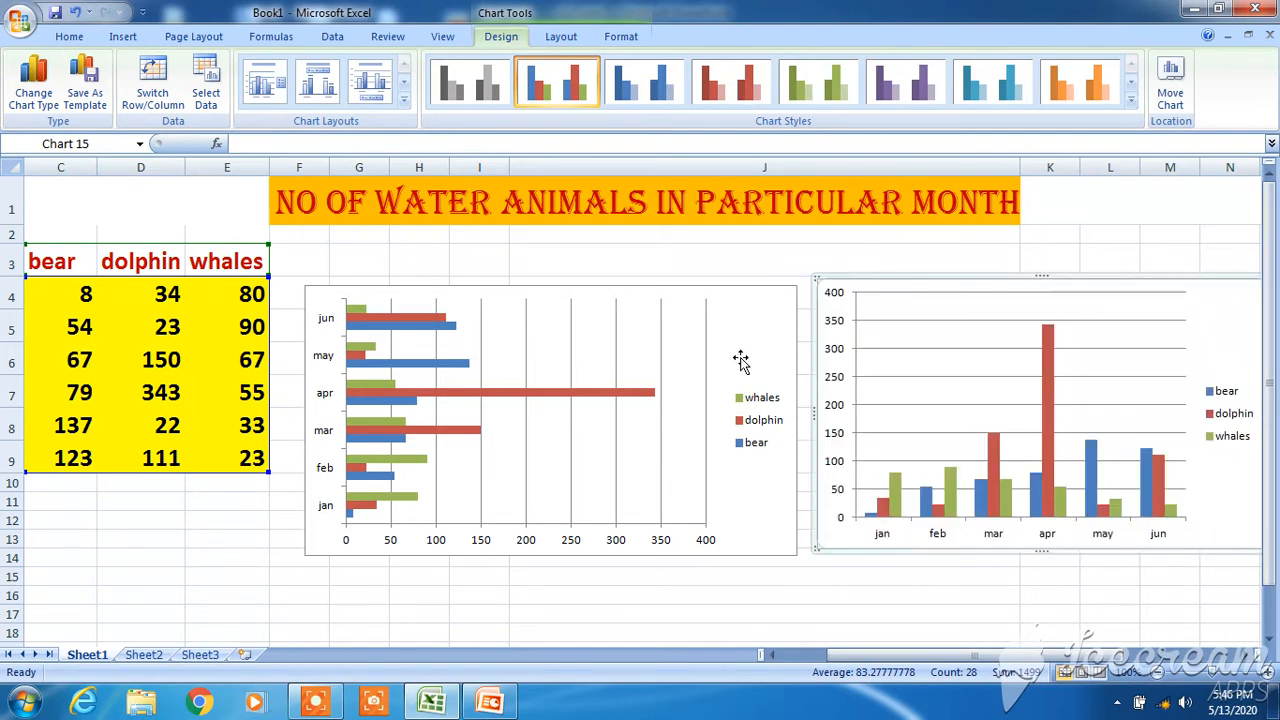
{"action": "left_click_drag", "start_coordinate": [740, 357], "coordinate": [720, 357]}
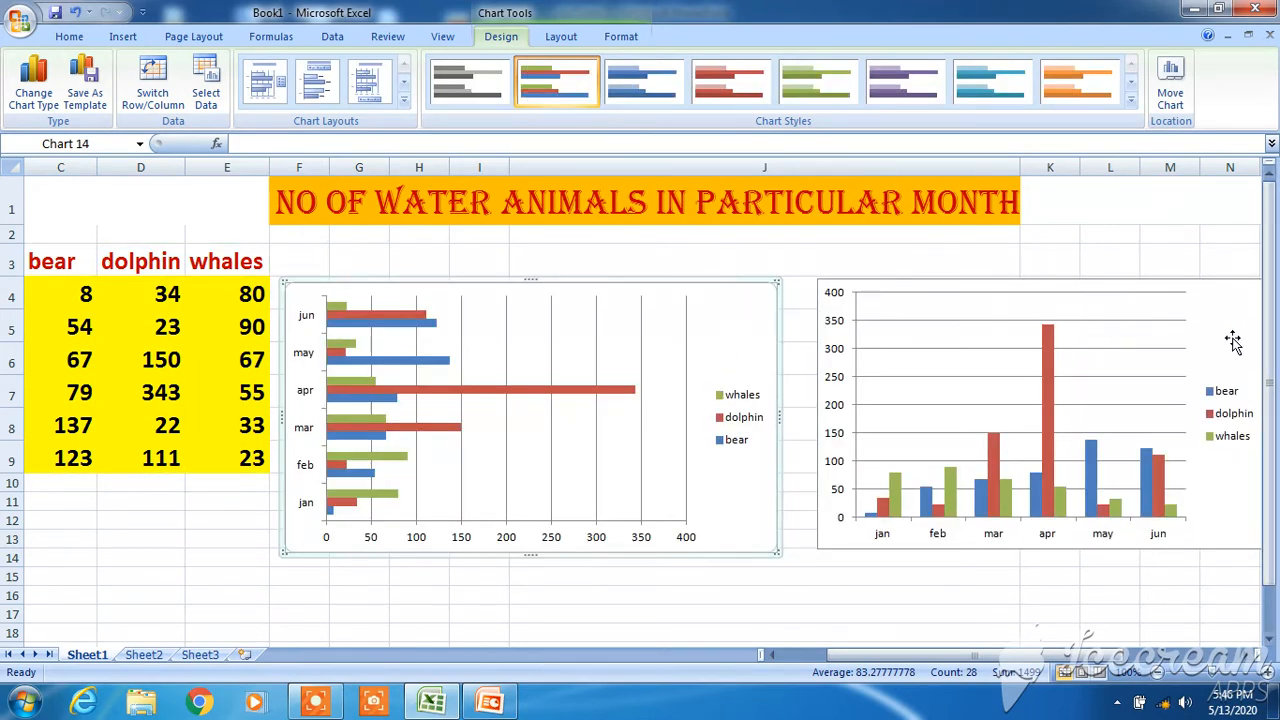
{"action": "left_click_drag", "start_coordinate": [1228, 340], "coordinate": [1210, 339]}
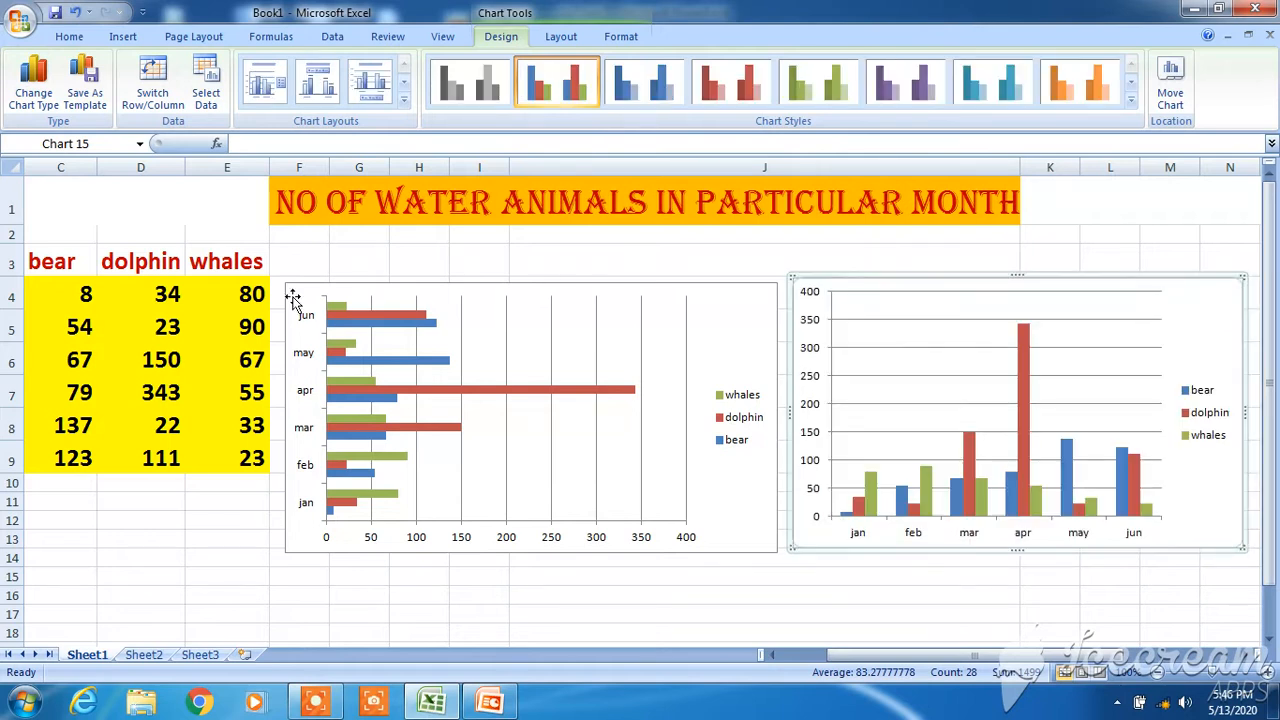
Step: Add data labels to the dolphin series in the clustered column chart
{"action": "left_click", "coordinate": [1024, 392]}
{"action": "right_click", "coordinate": [1024, 392]}
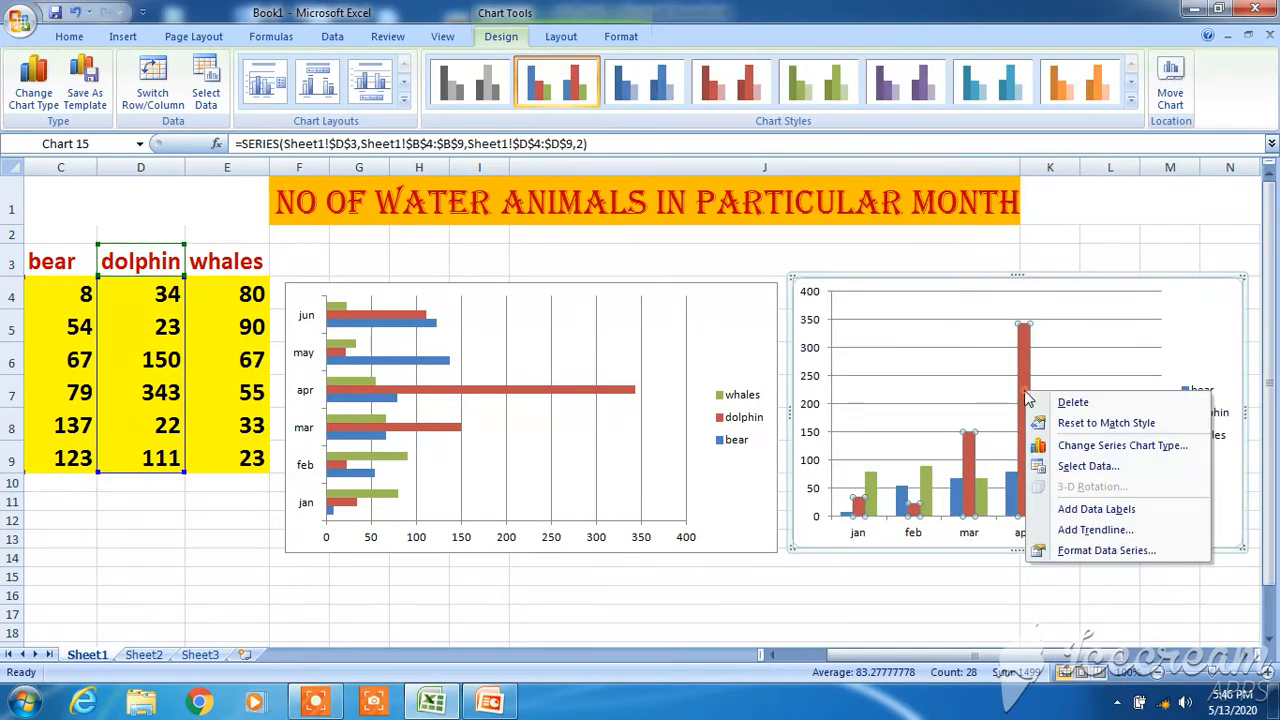
{"action": "left_click", "coordinate": [1096, 509]}
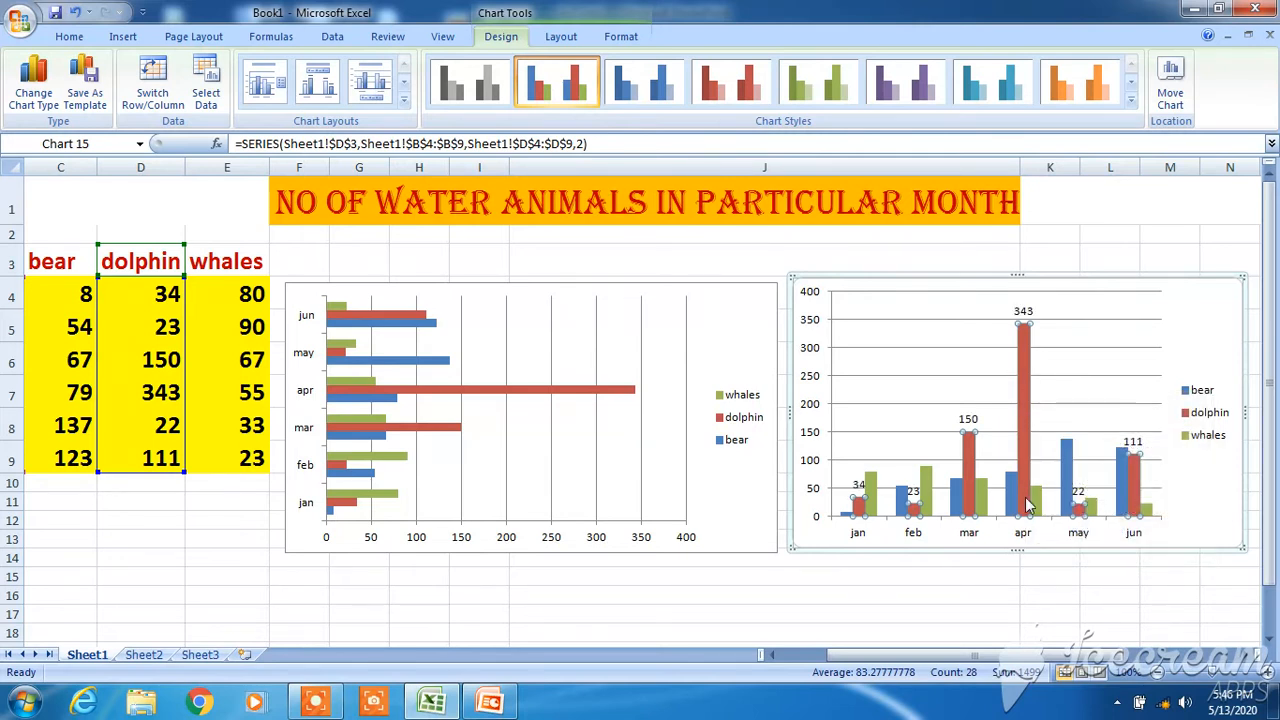
Step: Add data labels to the bear and whales series in the column chart and move the chart up, slightly overlapping the bar chart
{"action": "left_click", "coordinate": [1010, 498]}
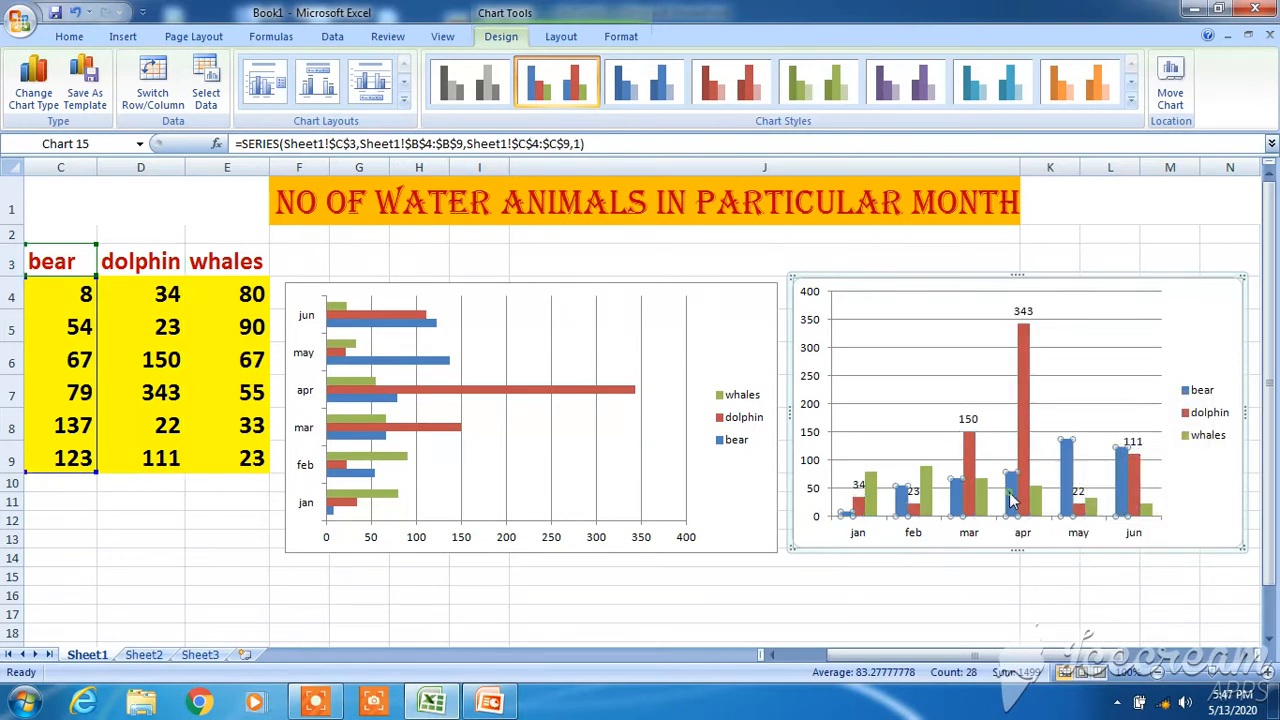
{"action": "right_click", "coordinate": [1010, 498]}
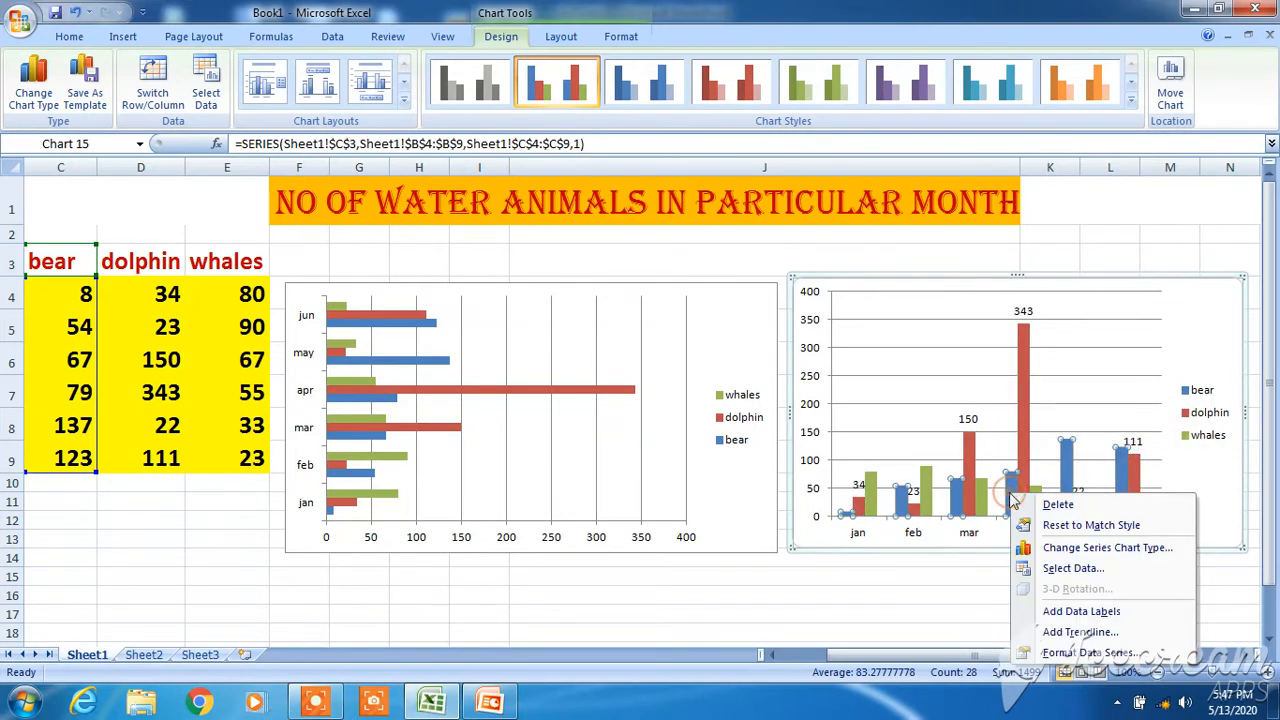
{"action": "left_click", "coordinate": [1060, 611]}
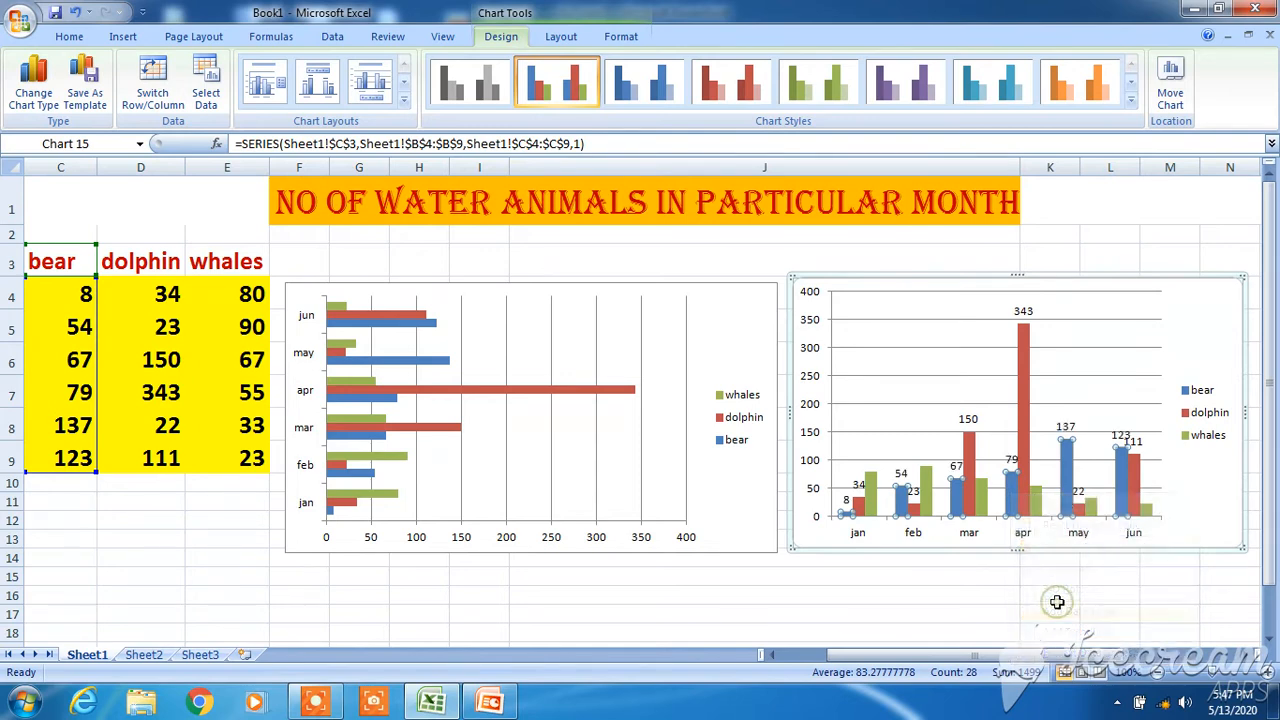
{"action": "right_click", "coordinate": [1040, 507]}
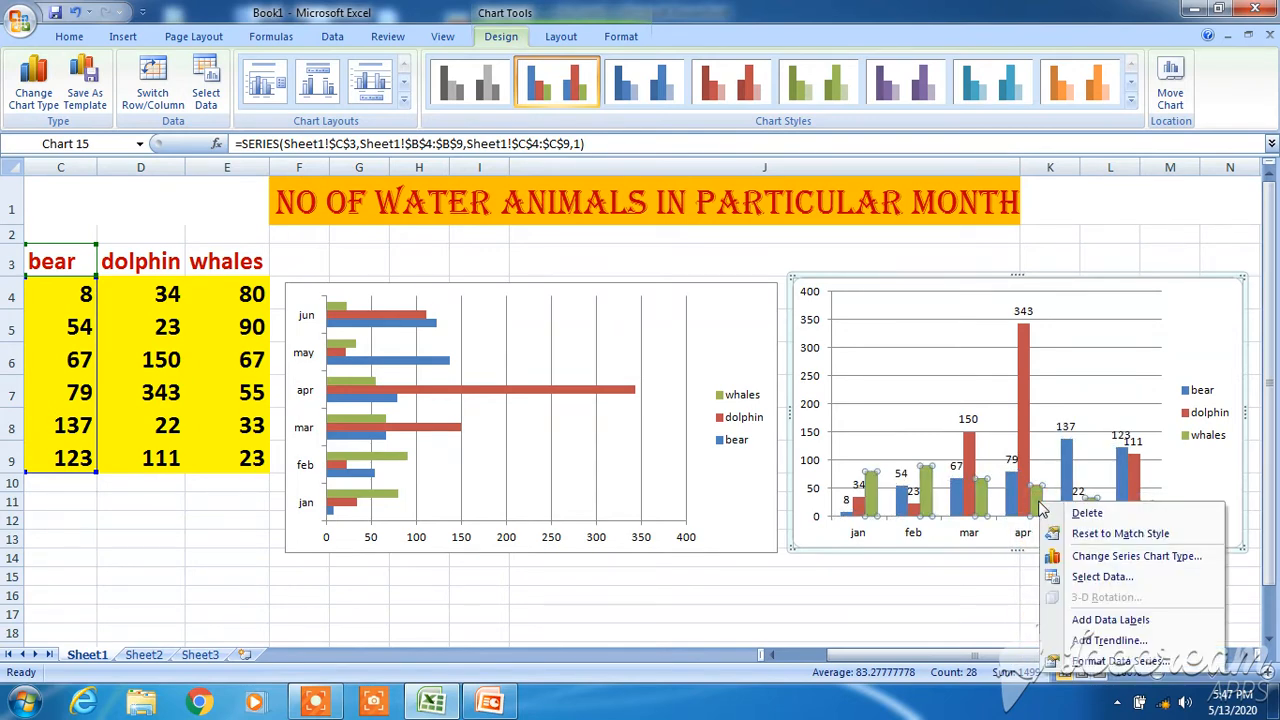
{"action": "left_click", "coordinate": [1103, 621]}
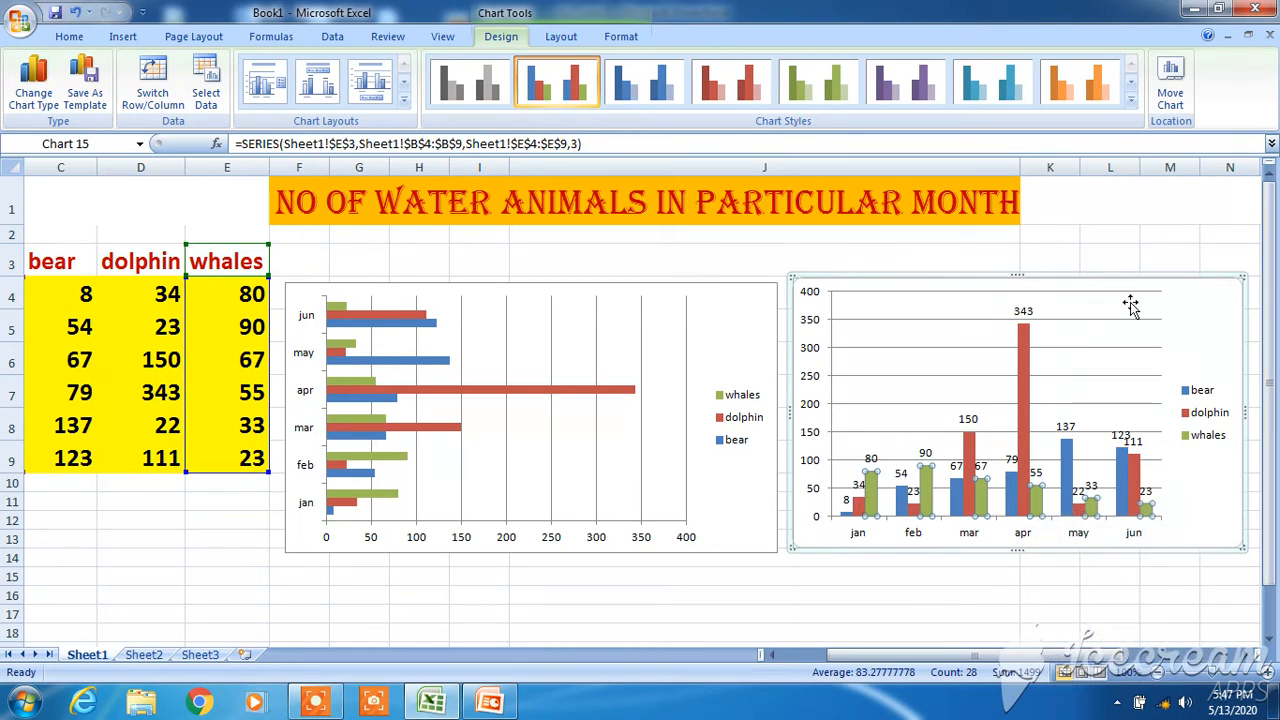
{"action": "left_click_drag", "start_coordinate": [1193, 313], "coordinate": [1159, 280]}
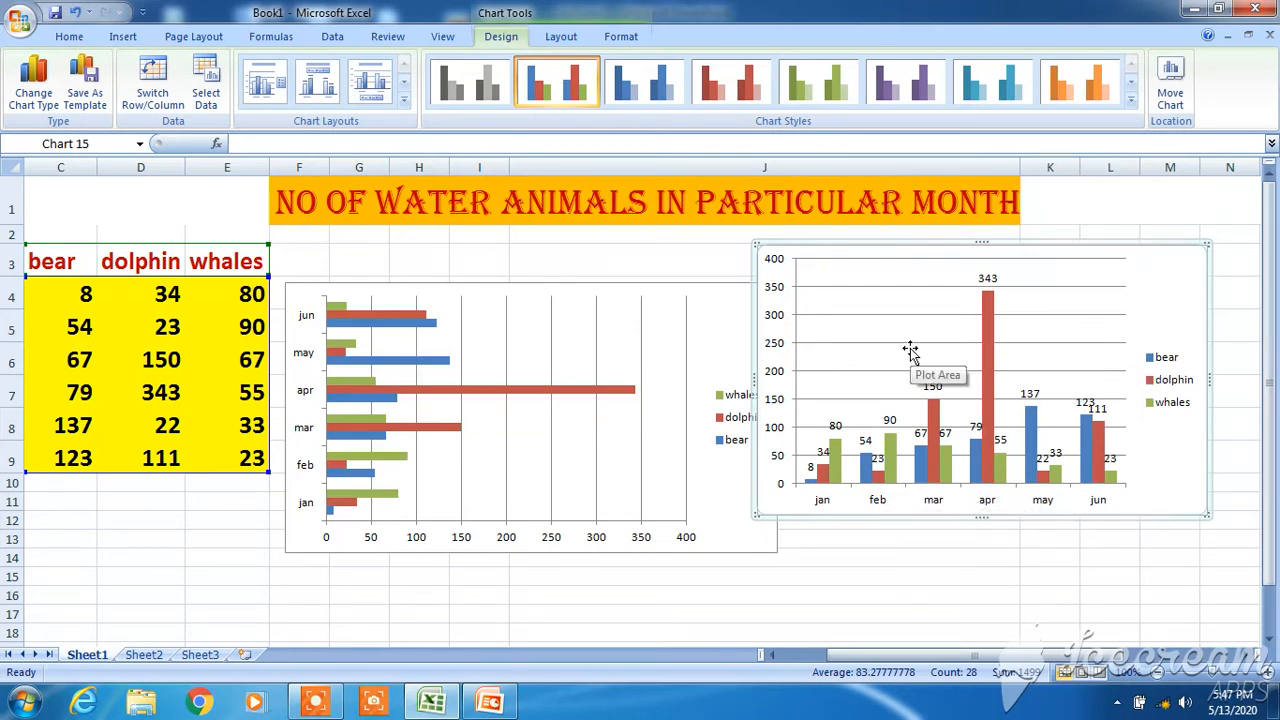
{"action": "left_click", "coordinate": [124, 40]}
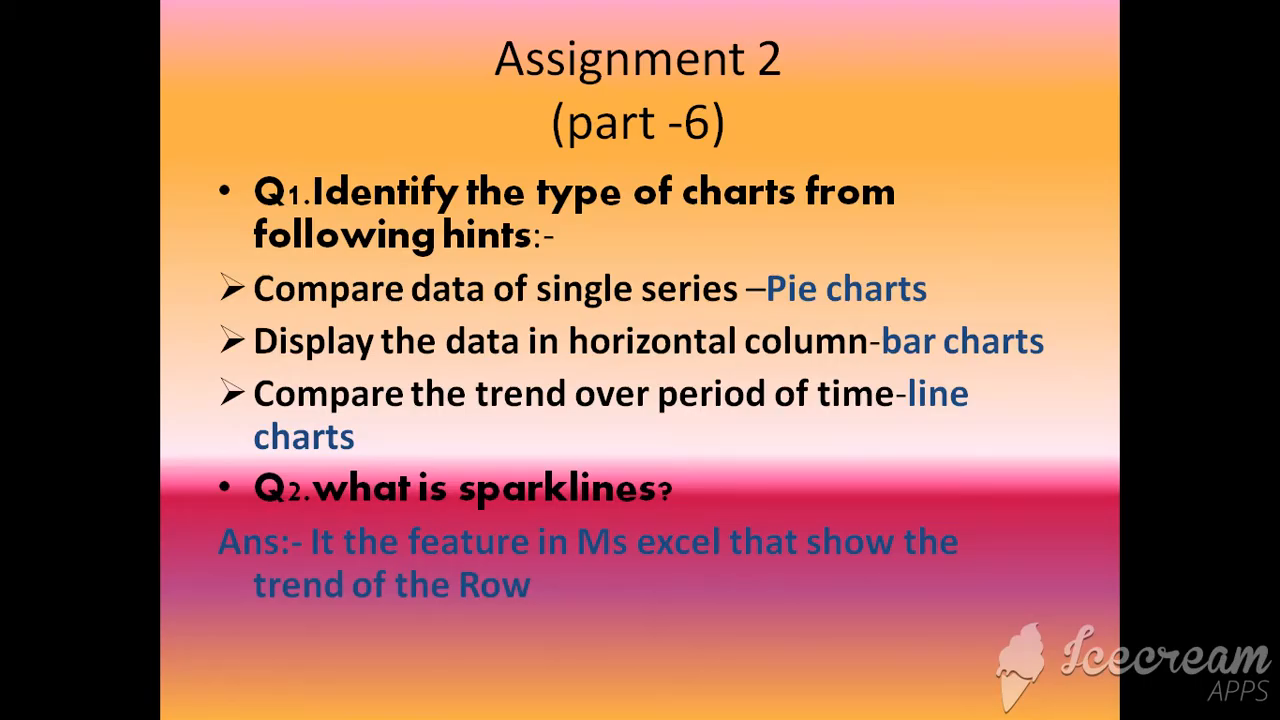
Step: Open the pen and pointer options on the Assignment 2 (part -6) slide of the running slide show
{"action": "left_click", "coordinate": [214, 704]}
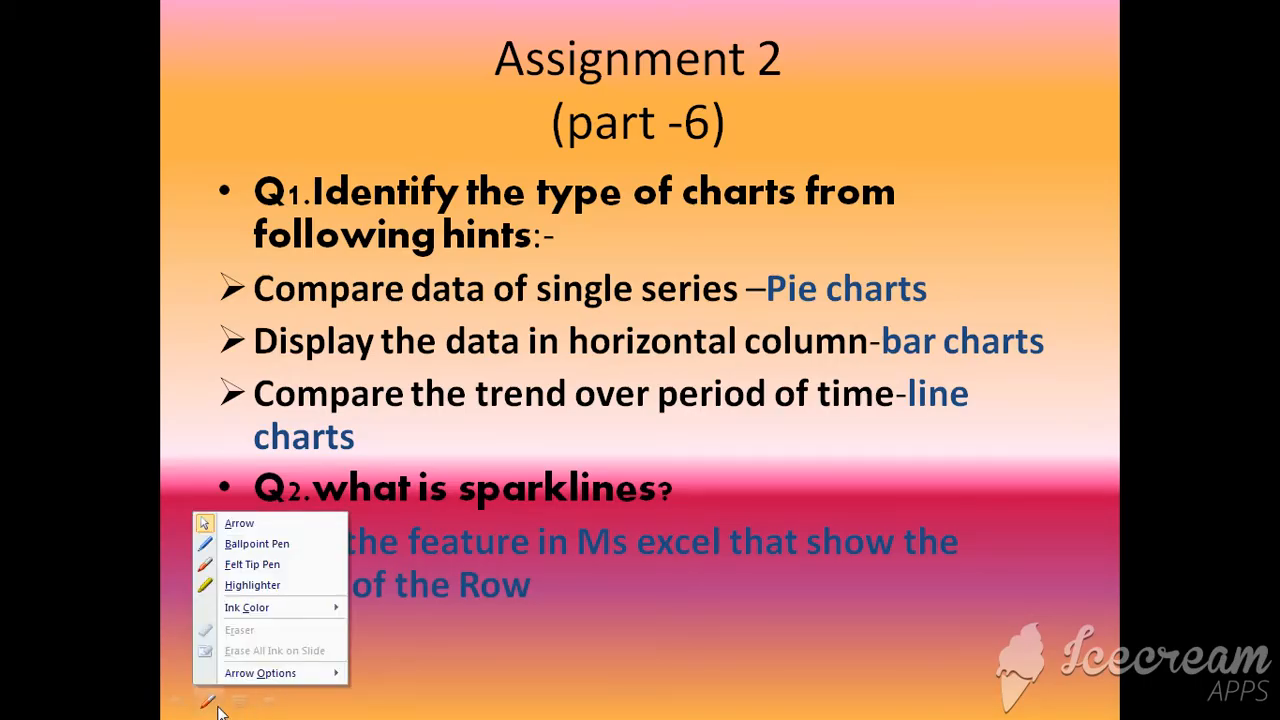